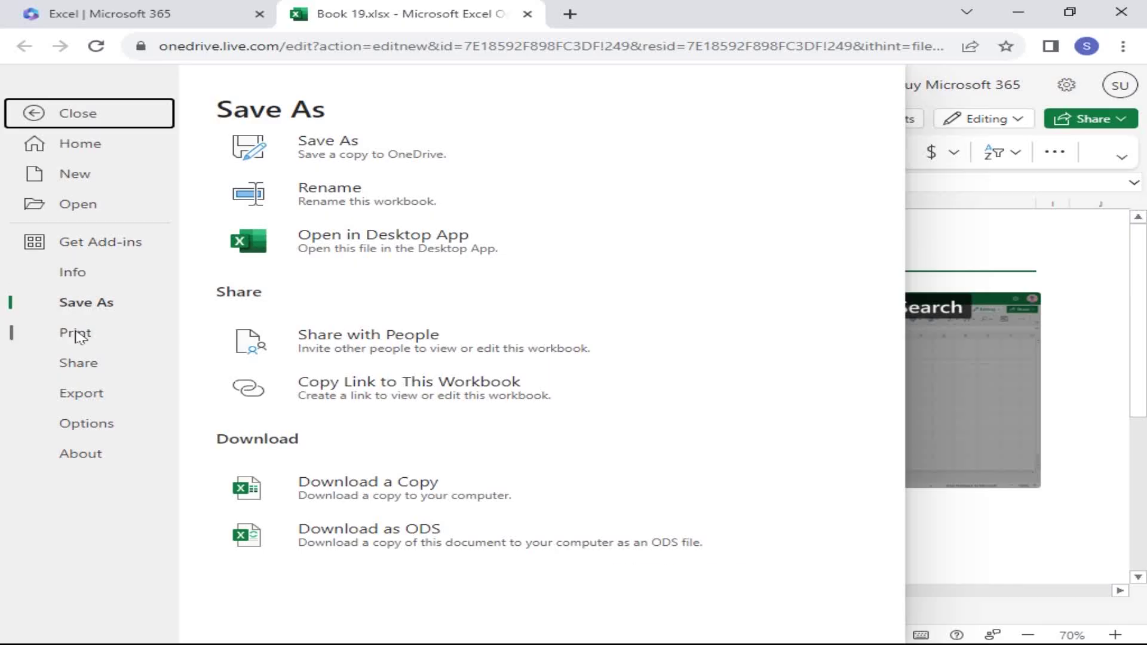
Step: Preview the File Print and About pages, then return to the grid and select cell G5
left_click(77, 333)
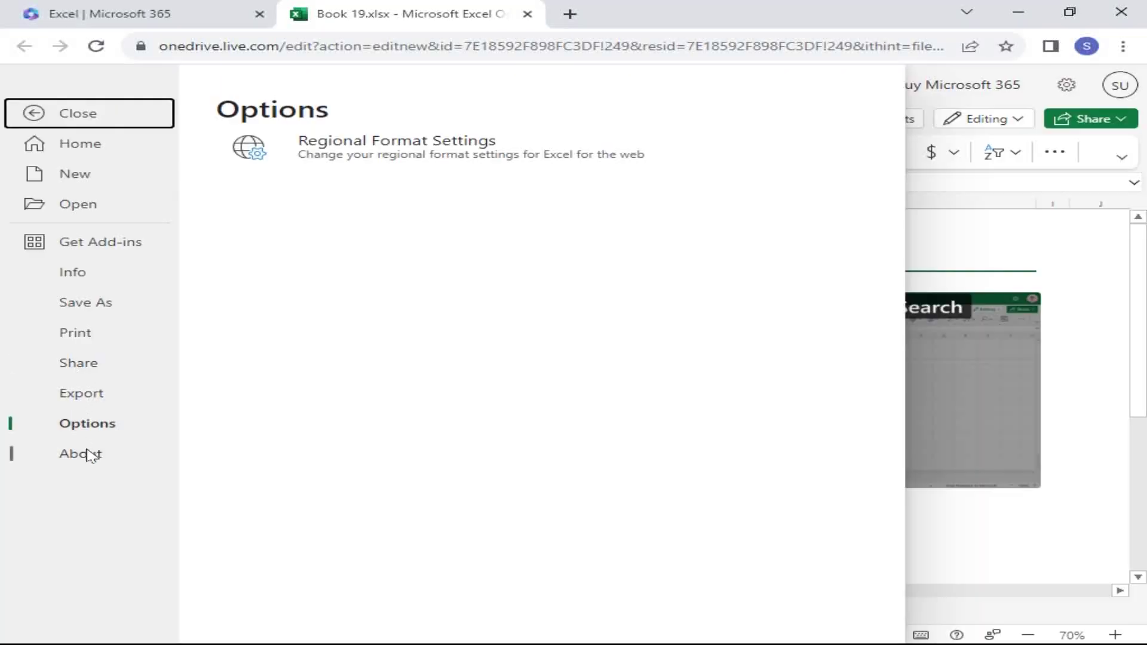
left_click(90, 453)
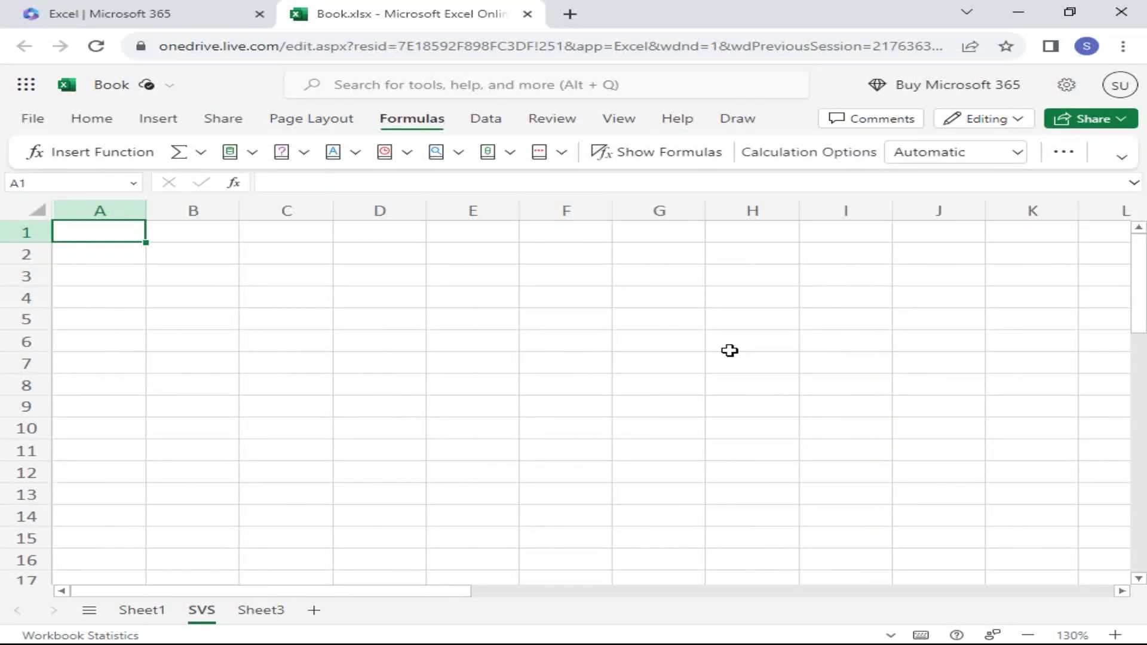
left_click(673, 322)
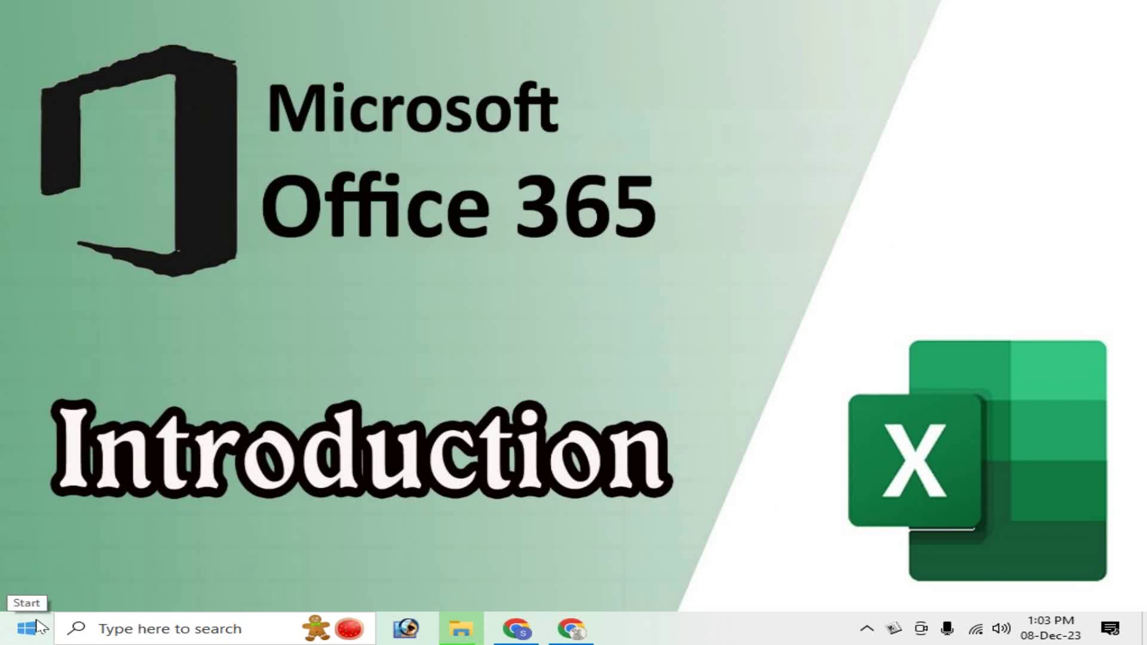
Step: Search the Start menu for '365' and launch the Microsoft 365 (Office) app
left_click(26, 627)
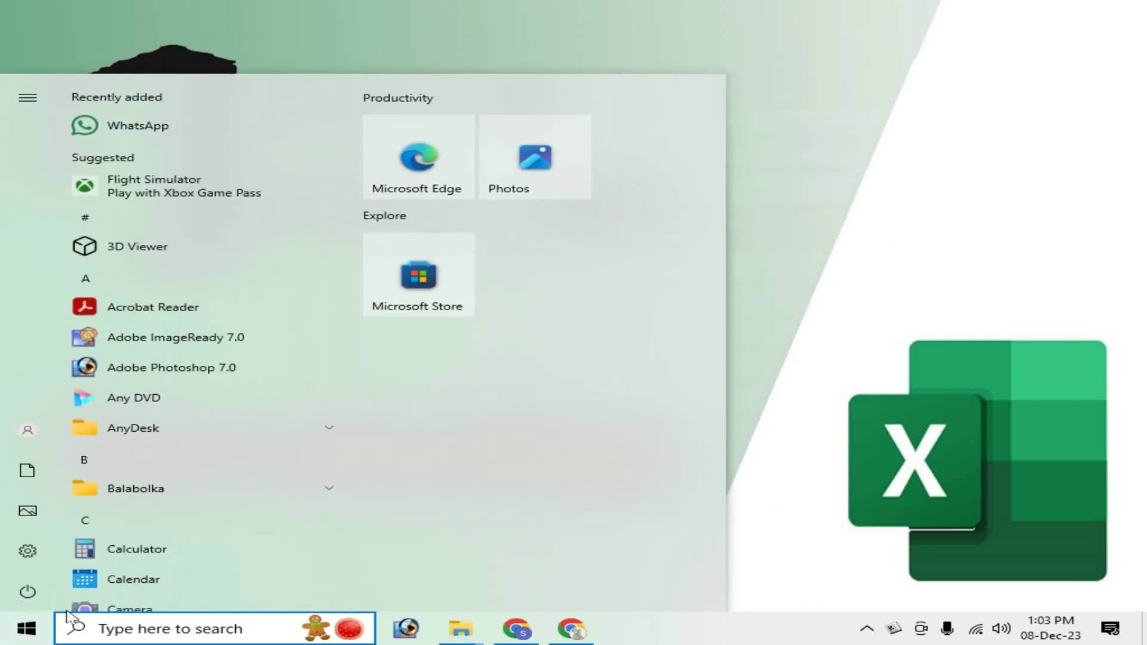
type("365")
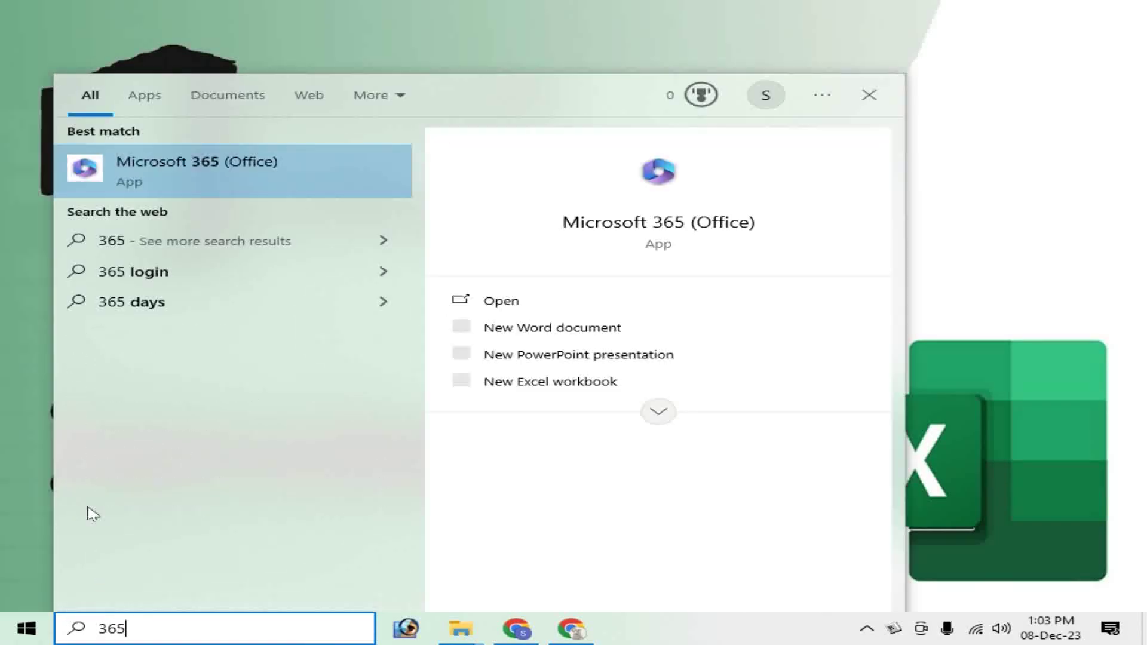
left_click(202, 170)
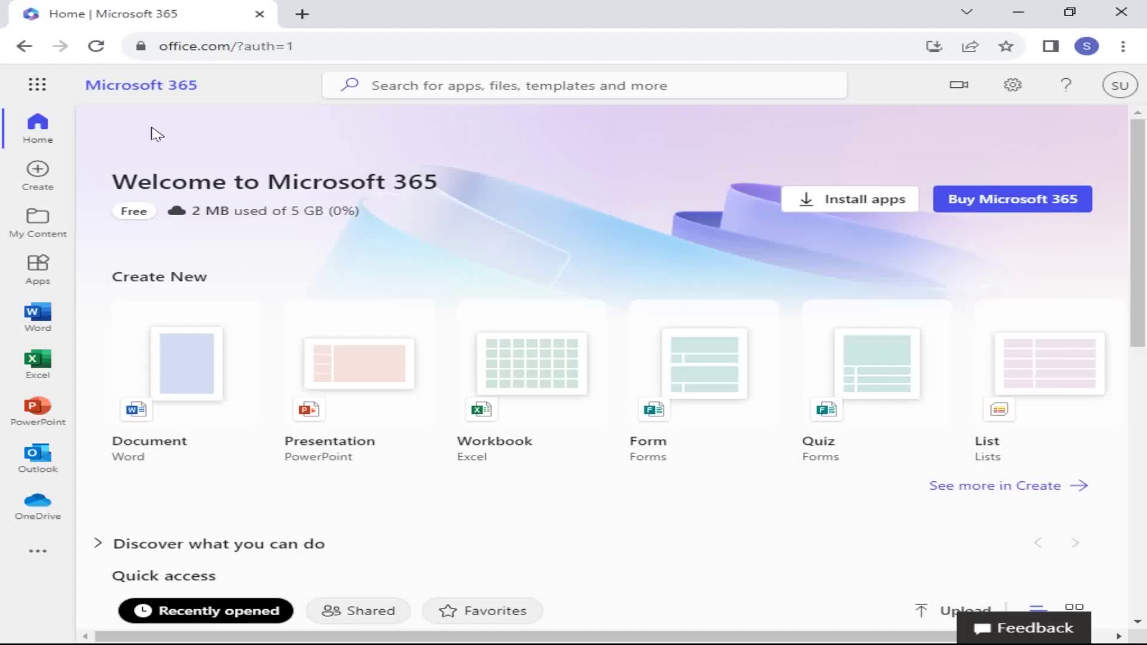
scroll(478, 215, "down", 1)
scroll(478, 216, "up", 1)
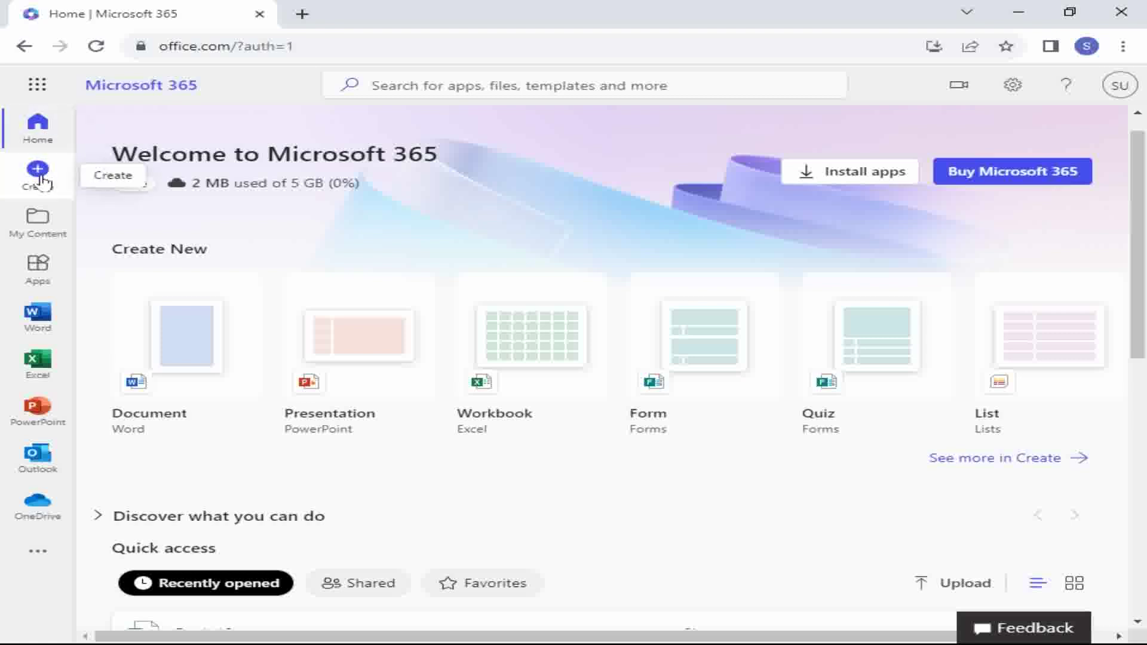
Step: Browse the templates on the Create page, then show the My Content list of all files
left_click(38, 173)
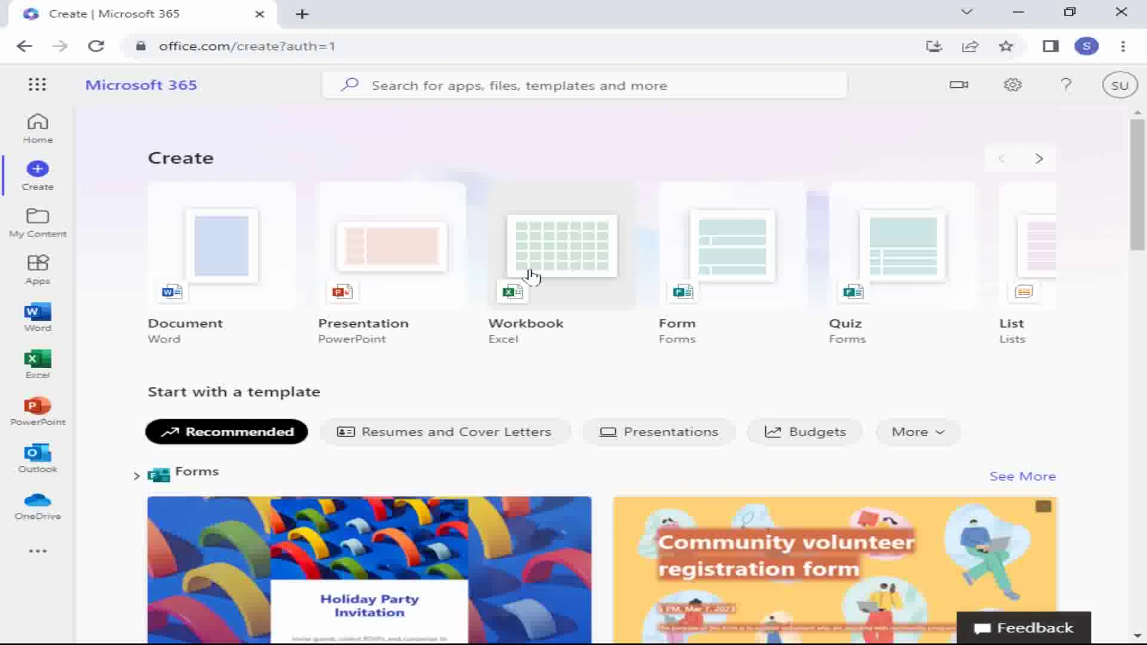
scroll(530, 276, "down", 3)
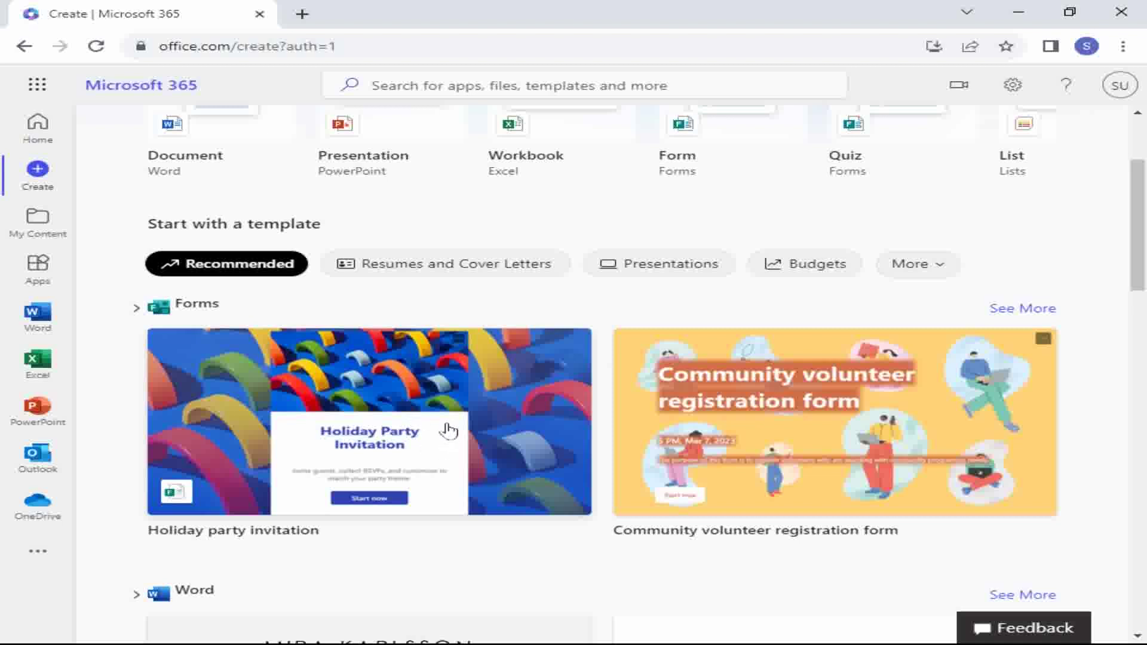
scroll(421, 421, "down", 3)
scroll(421, 421, "down", 4)
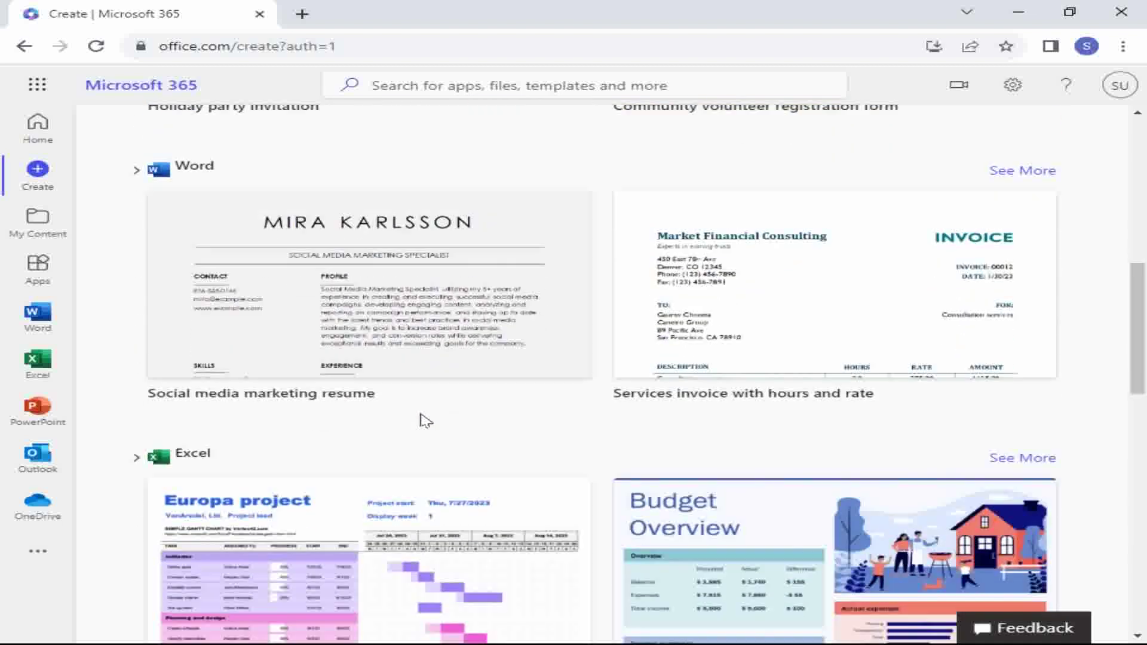
scroll(421, 421, "down", 3)
scroll(421, 421, "down", 2)
scroll(421, 422, "down", 3)
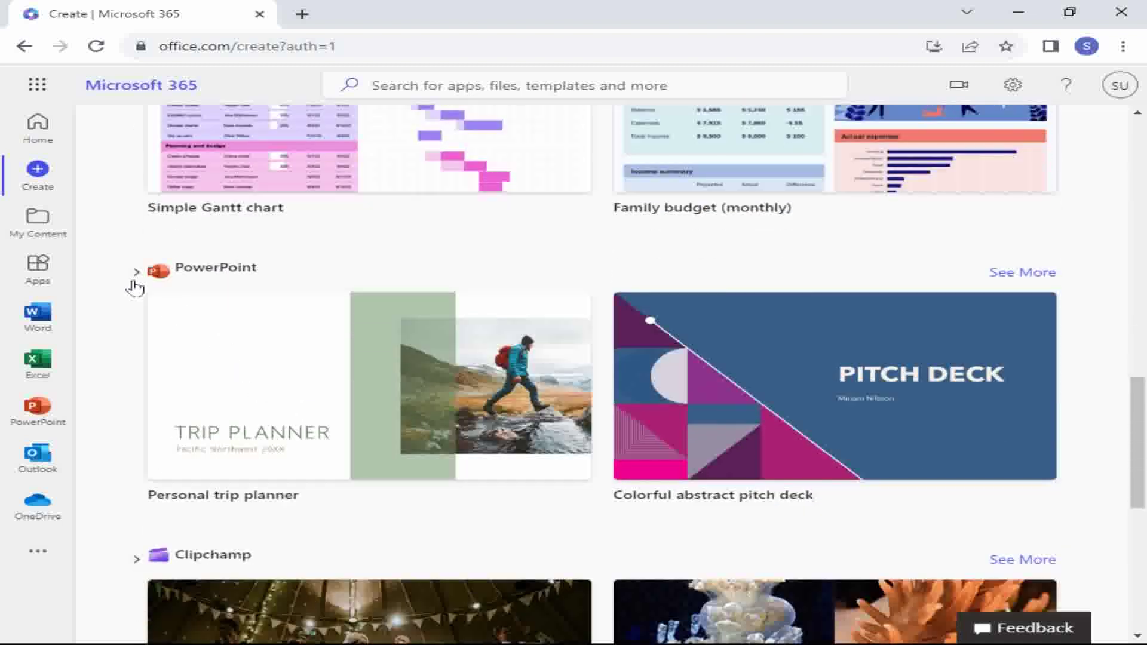
left_click(43, 227)
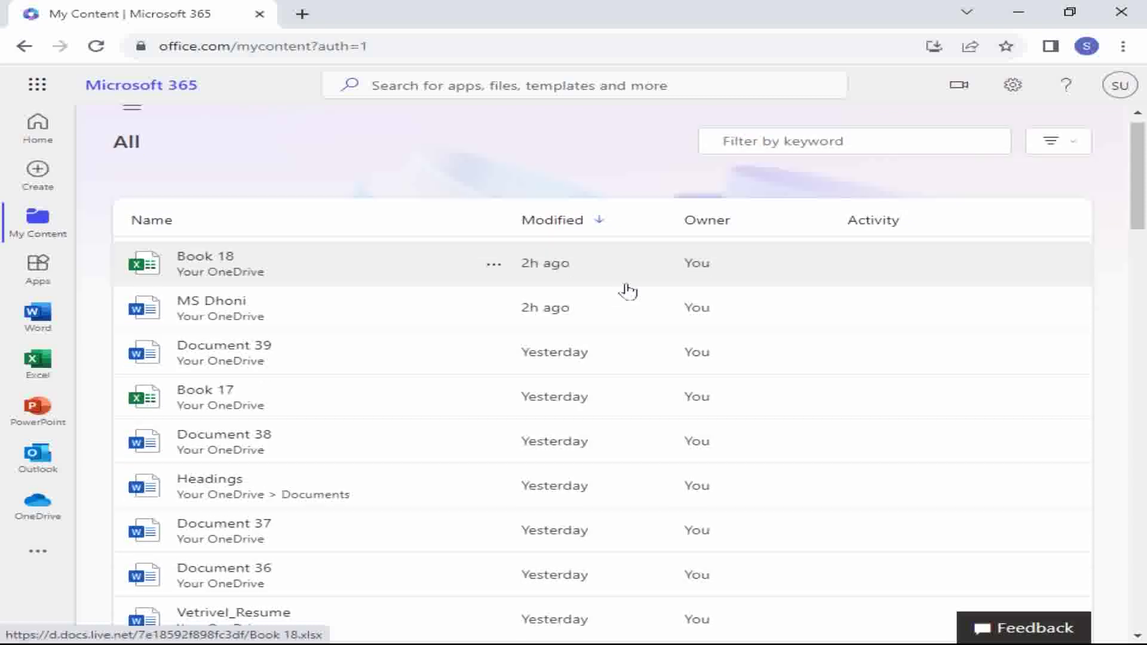
Step: Scroll through the My Content files, then show the Apps page with Word, Excel and PowerPoint
scroll(627, 301, "down", 2)
scroll(623, 301, "down", 2)
scroll(623, 300, "down", 3)
scroll(618, 316, "down", 3)
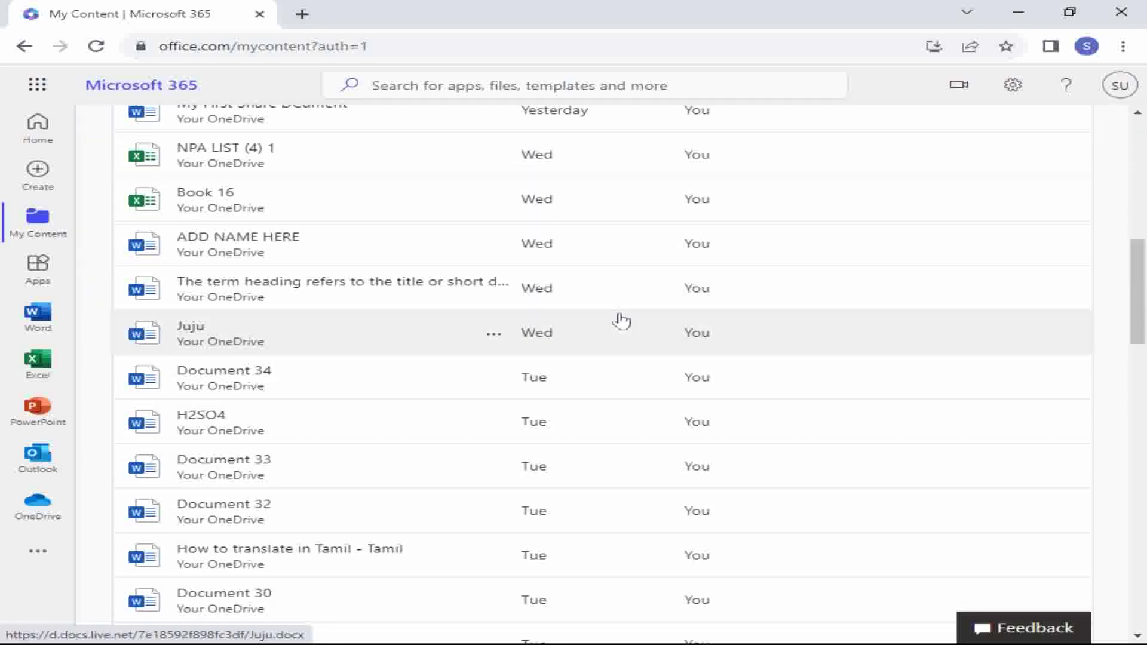
scroll(618, 318, "down", 3)
scroll(619, 319, "down", 1)
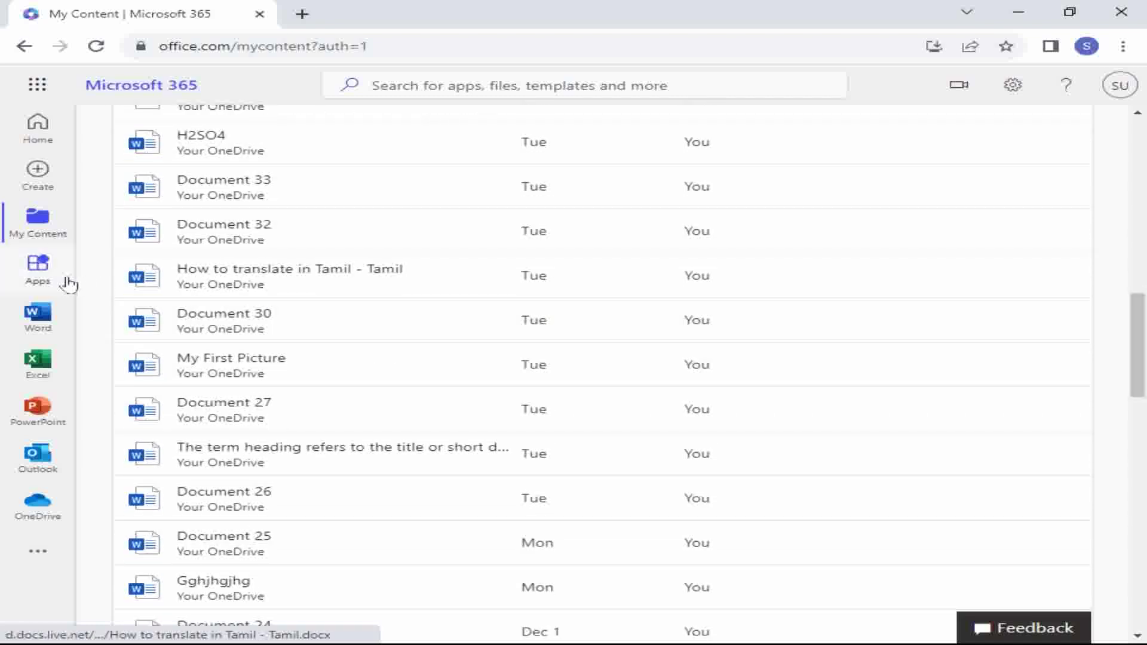
left_click(41, 279)
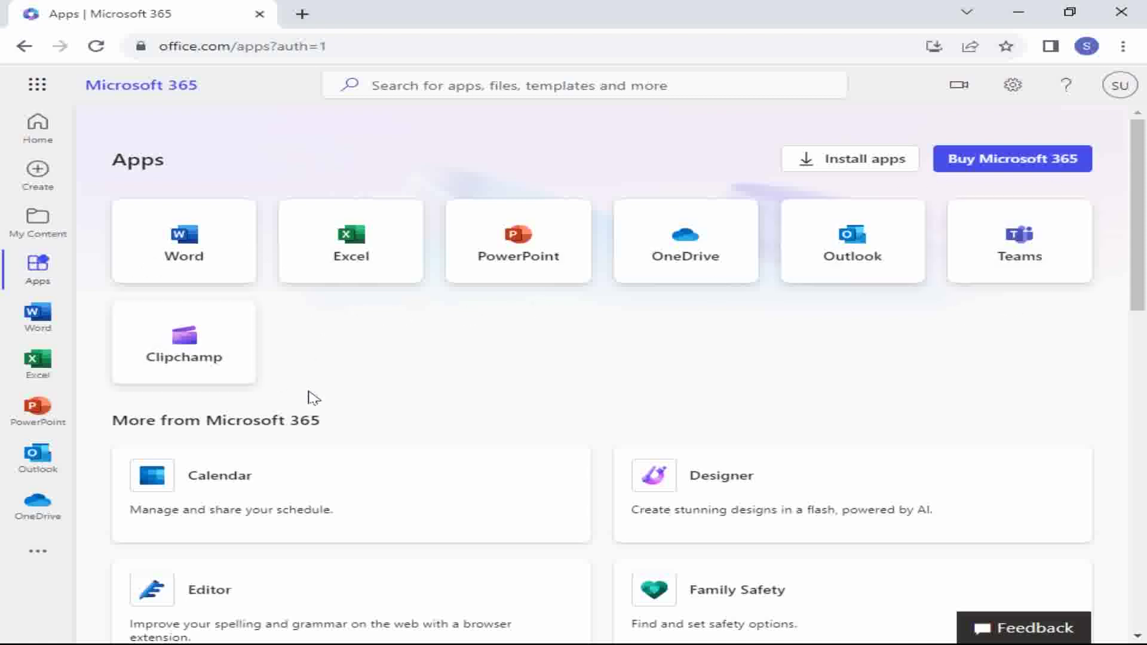
scroll(337, 376, "down", 2)
scroll(335, 376, "down", 1)
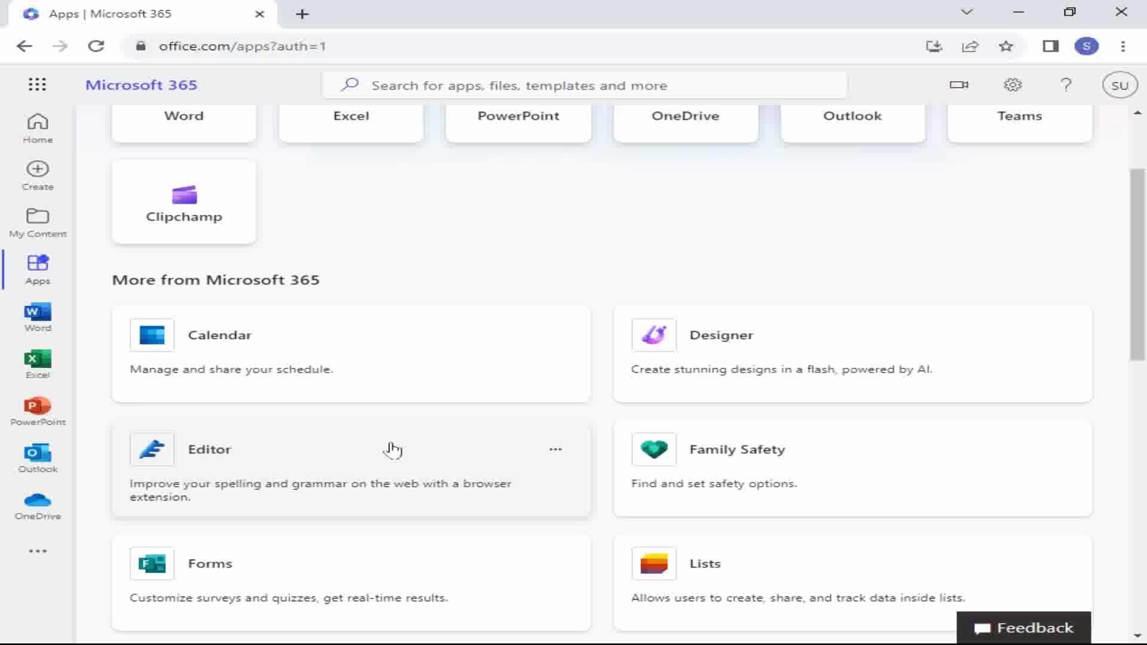
scroll(392, 454, "down", 1)
scroll(388, 477, "down", 1)
scroll(384, 492, "down", 2)
scroll(386, 494, "down", 3)
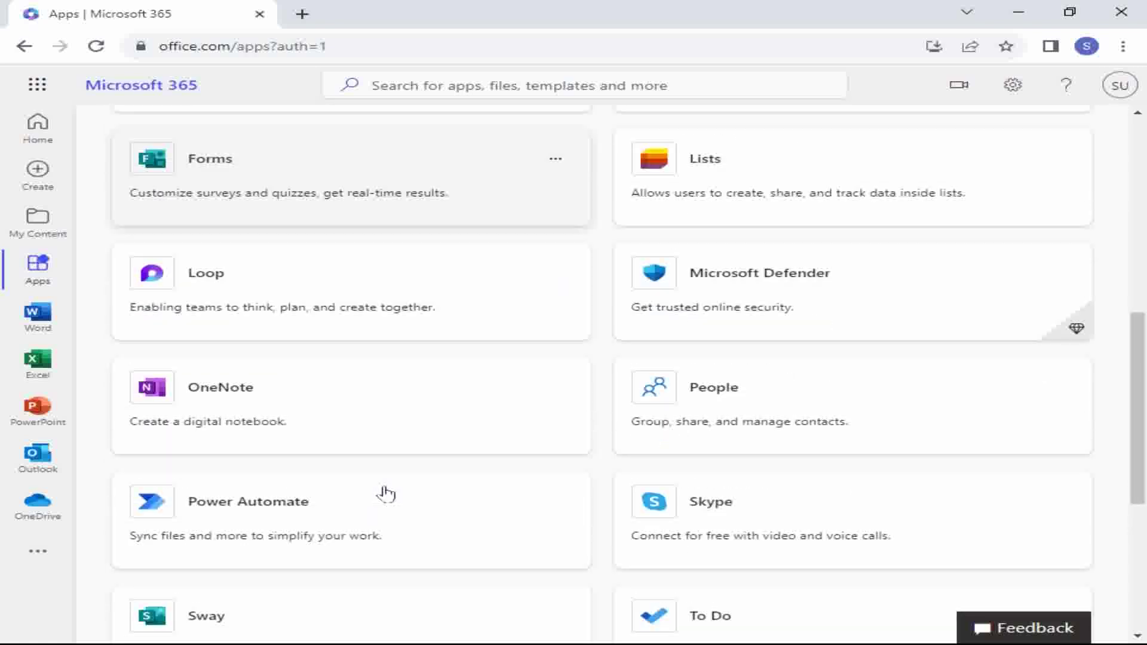
scroll(385, 493, "down", 3)
scroll(384, 491, "down", 2)
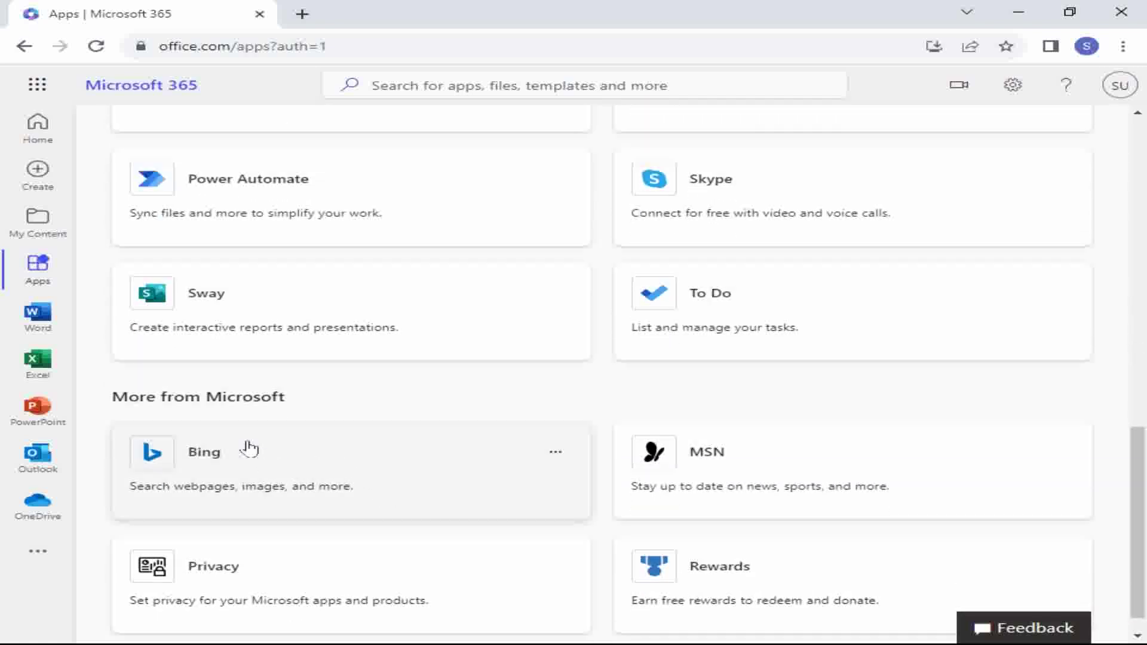
left_click(51, 362)
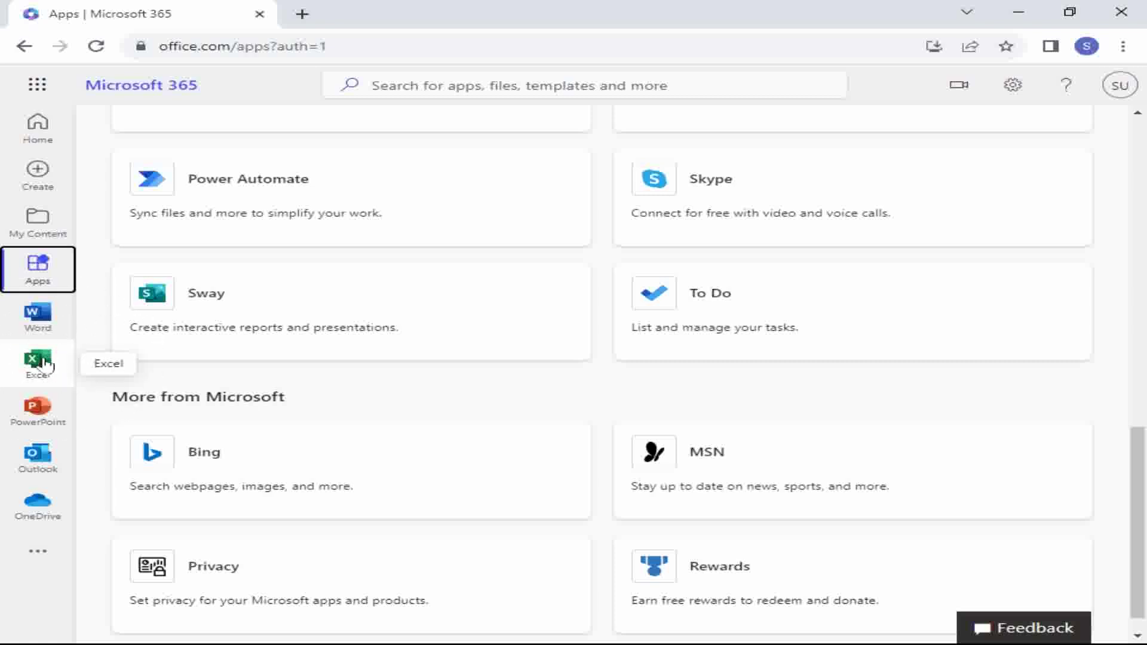
Step: From the Excel start page, start the Welcome to Excel for the web tour workbook
left_click(47, 365)
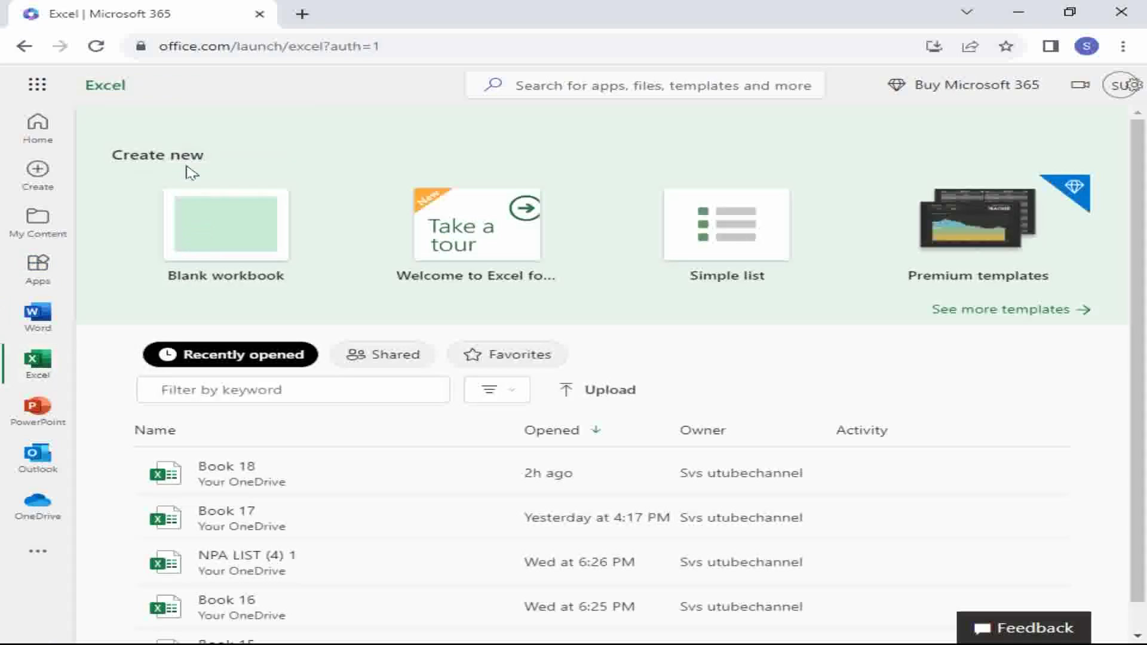
left_click(241, 242)
scroll(263, 478, "down", 1)
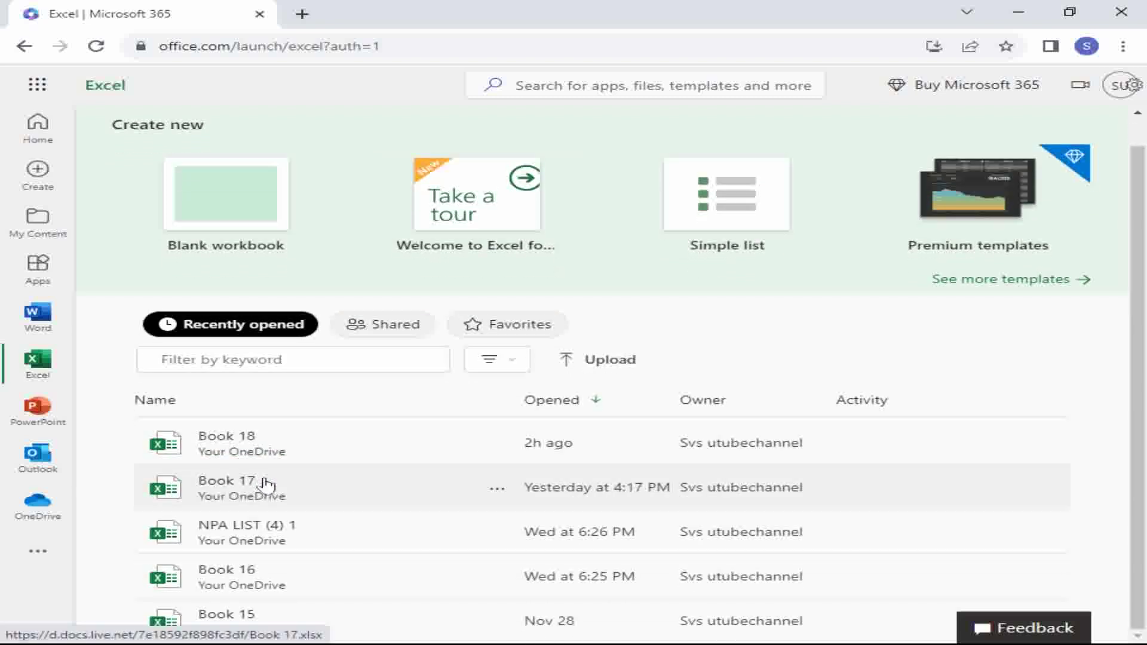
scroll(263, 482, "up", 1)
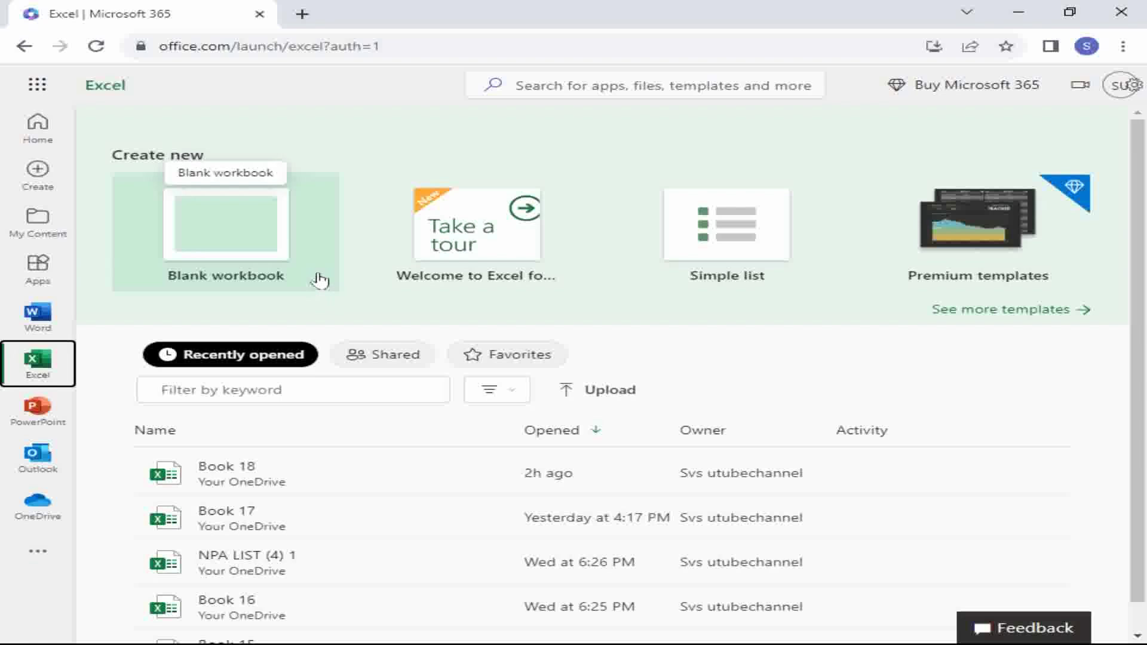
left_click(466, 270)
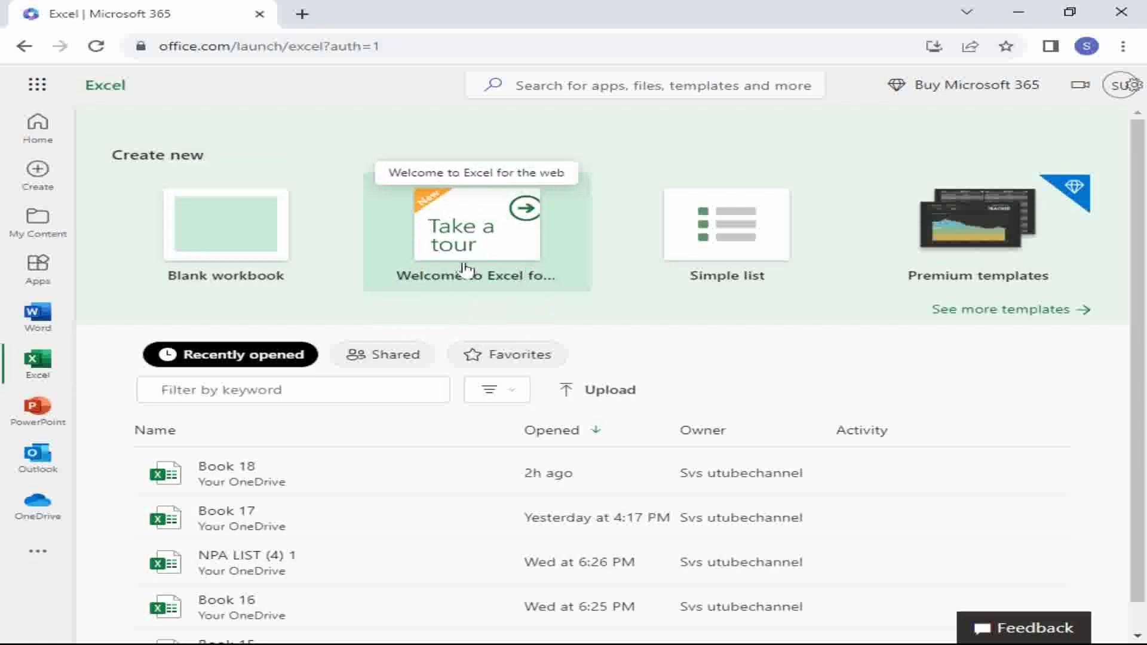
left_click(476, 258)
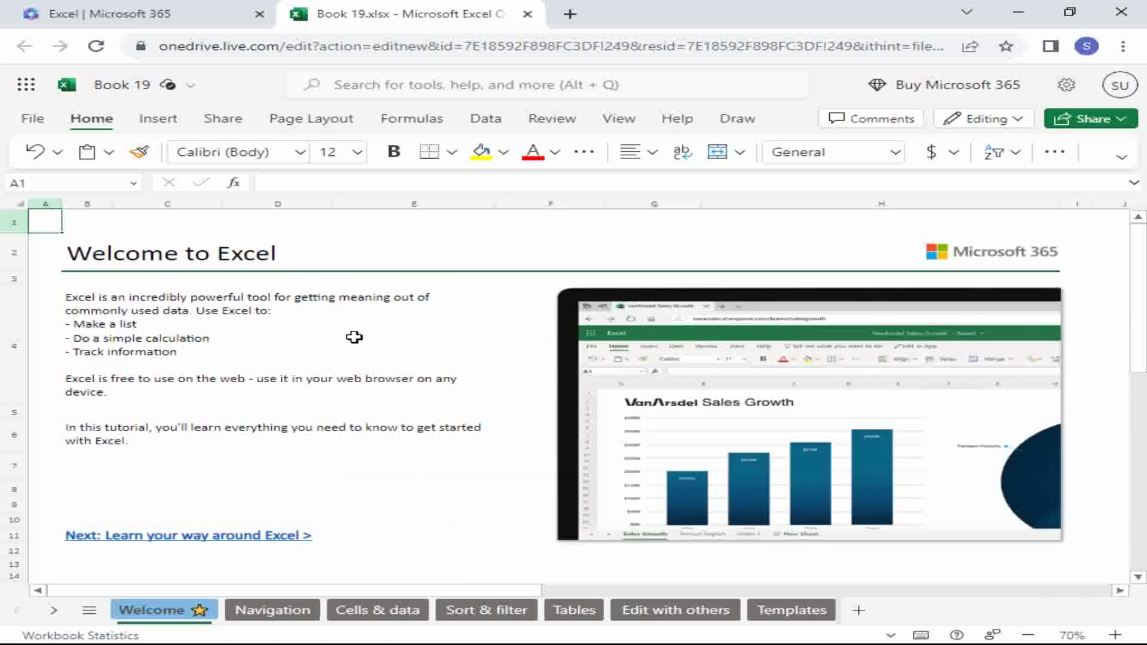
Step: Scan the Welcome sheet and select the 'Next: Learn your way around Excel' link cell
scroll(339, 355, "down", 1)
scroll(340, 354, "down", 5)
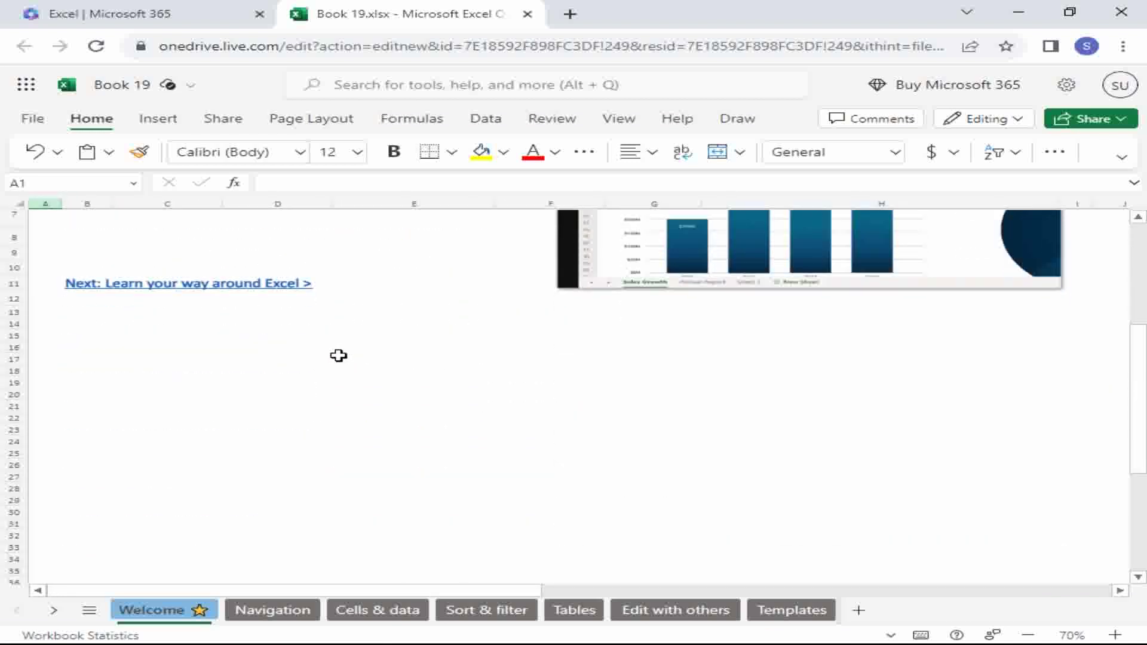
scroll(338, 358, "up", 3)
scroll(338, 358, "up", 3)
scroll(339, 358, "up", 2)
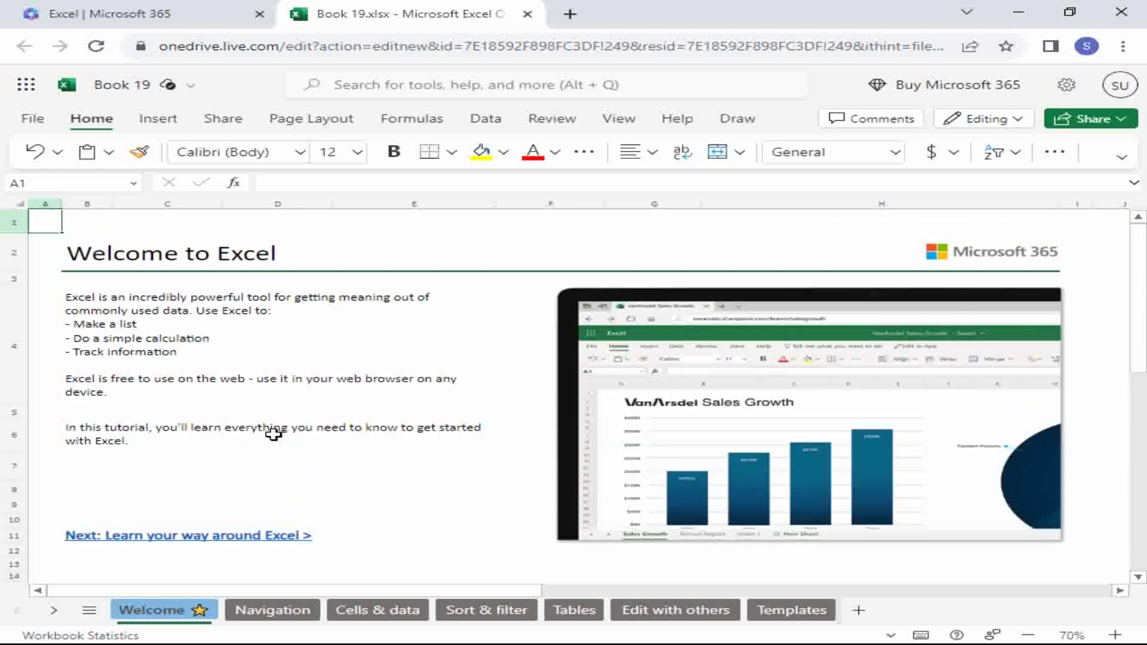
left_click(226, 537)
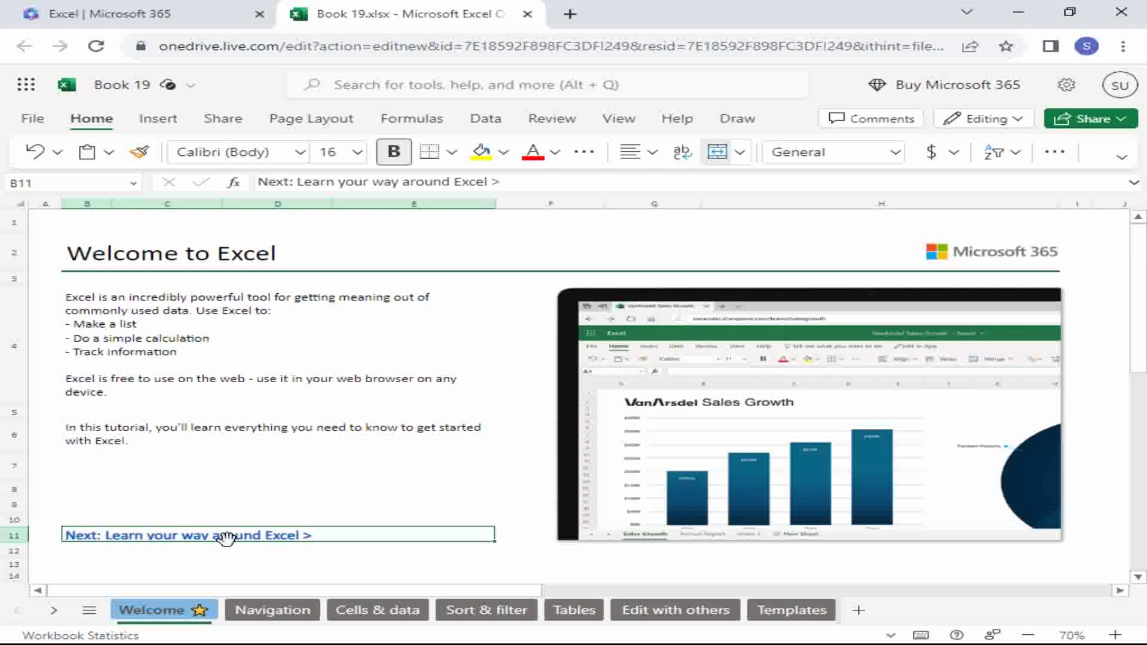
Step: Switch to the Navigation sheet, then open the Search box suggestions and dismiss them
left_click(274, 610)
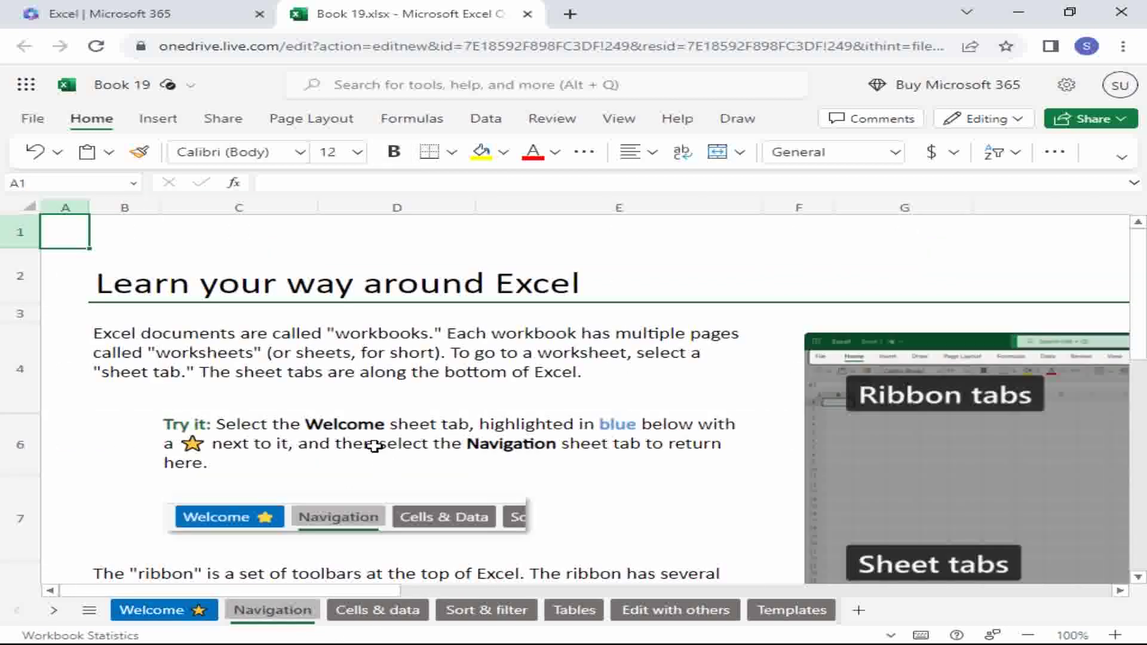
scroll(420, 379, "down", 3)
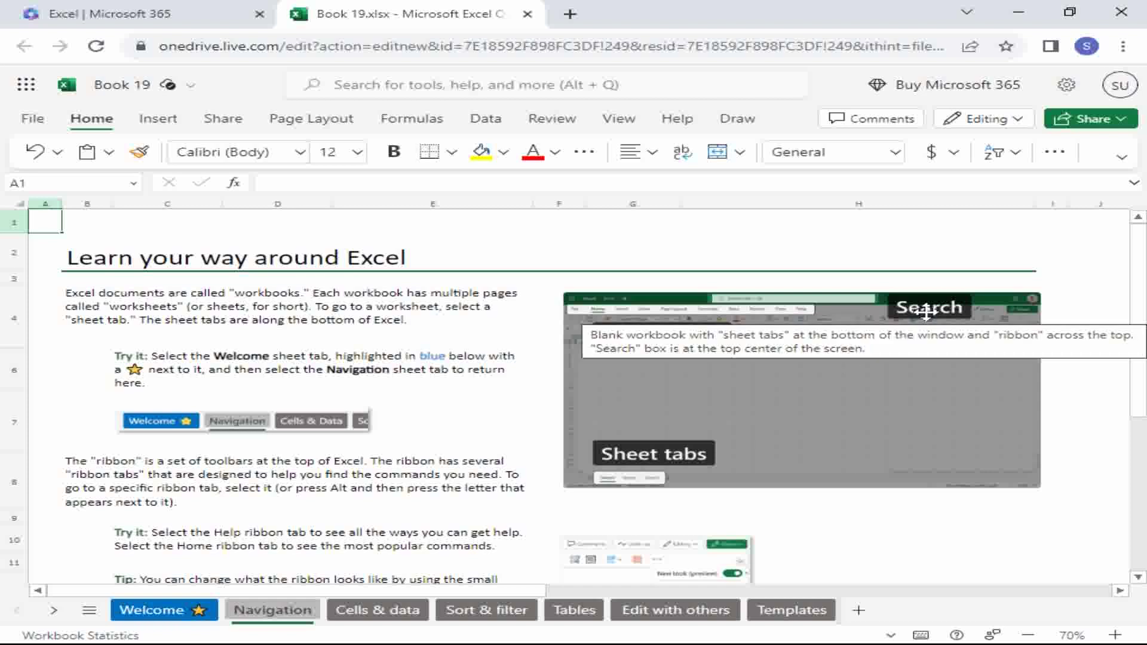
left_click(449, 82)
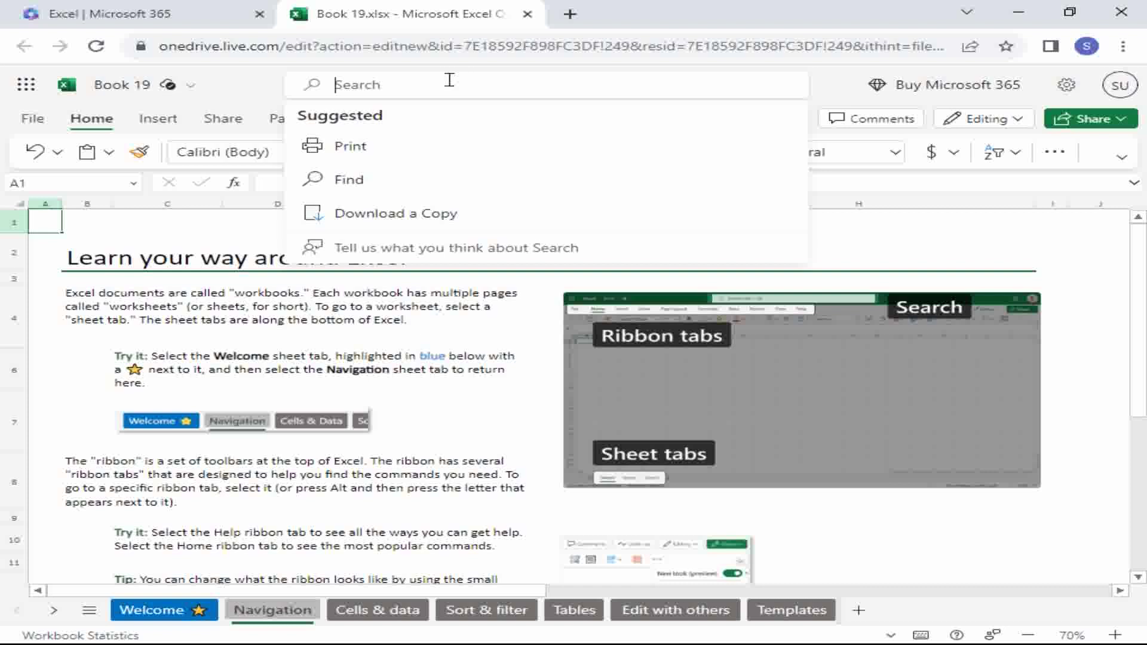
left_click(235, 89)
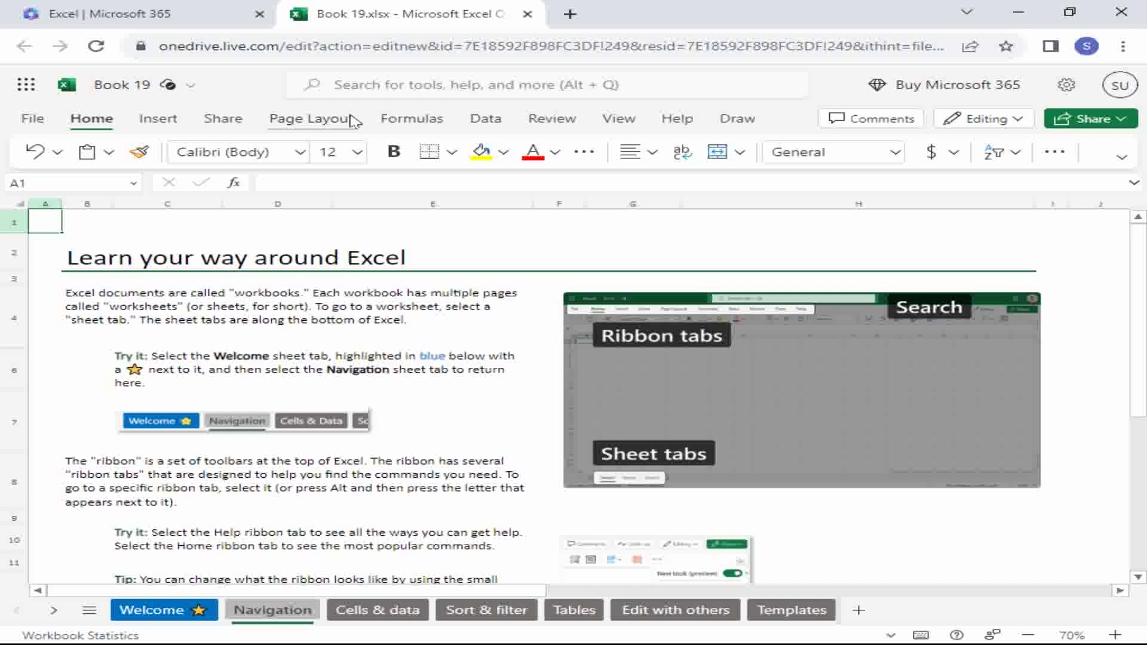
Step: Open the File backstage's Get Add-ins page and scroll through the available add-ins
left_click(33, 119)
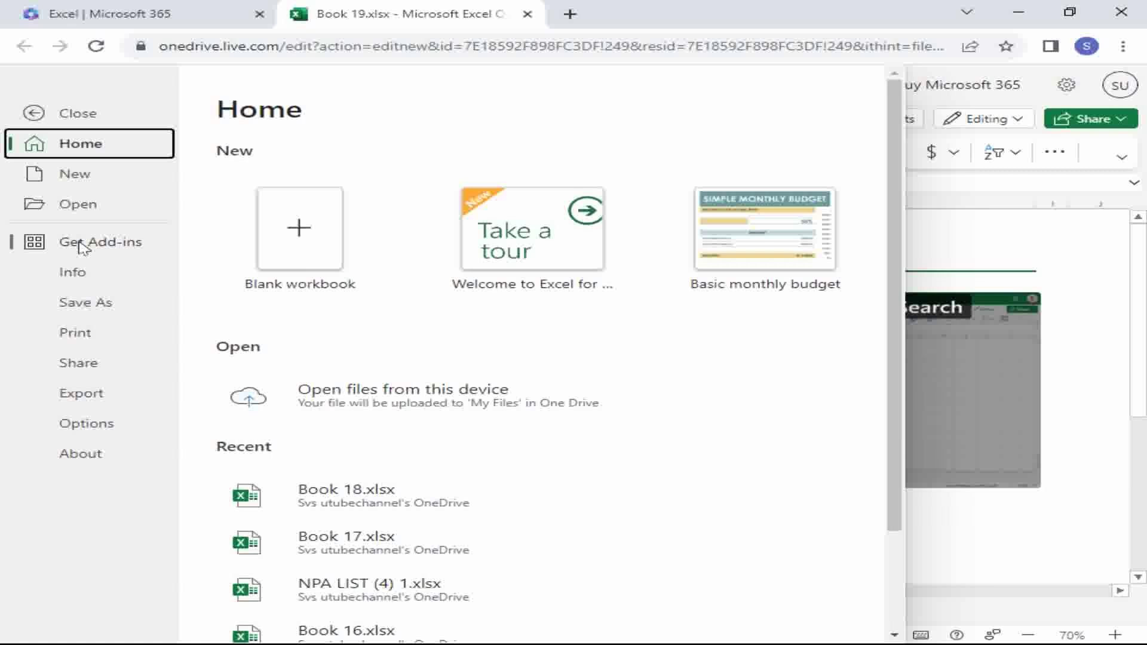
left_click(83, 247)
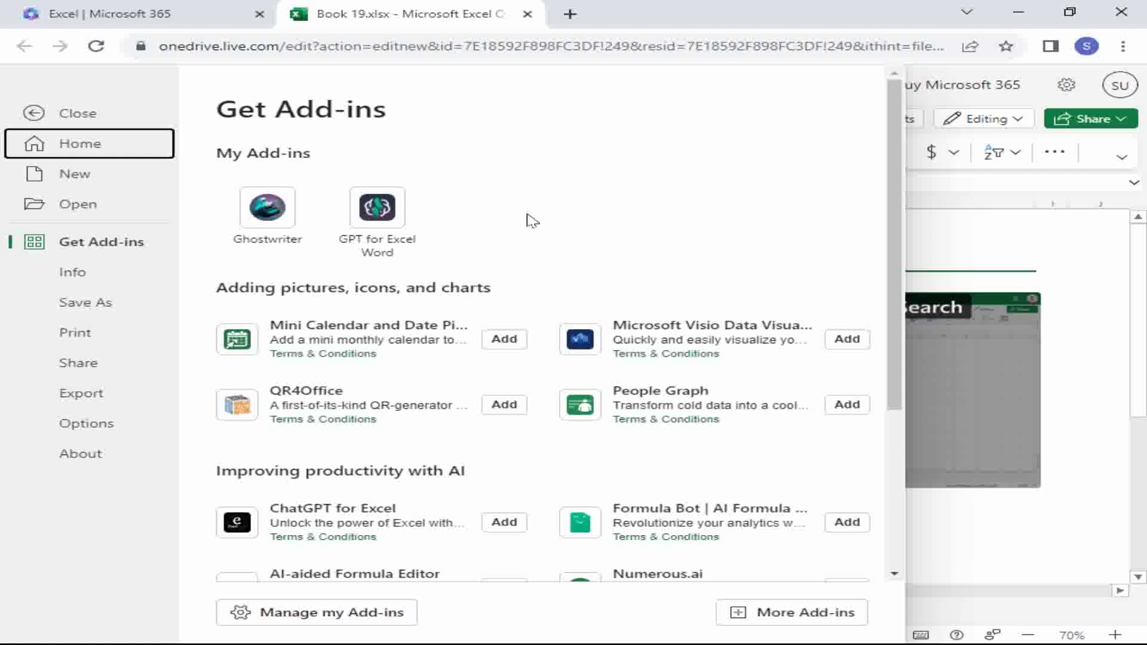
scroll(514, 287, "down", 2)
scroll(514, 334, "down", 2)
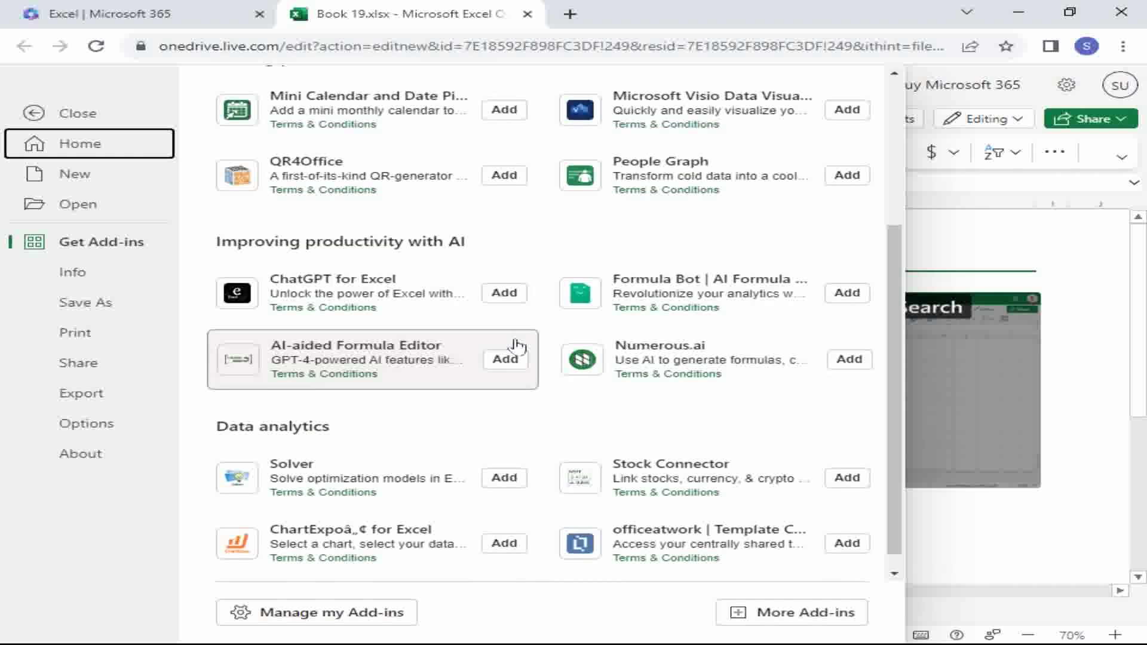
scroll(517, 308, "up", 1)
scroll(516, 296, "up", 2)
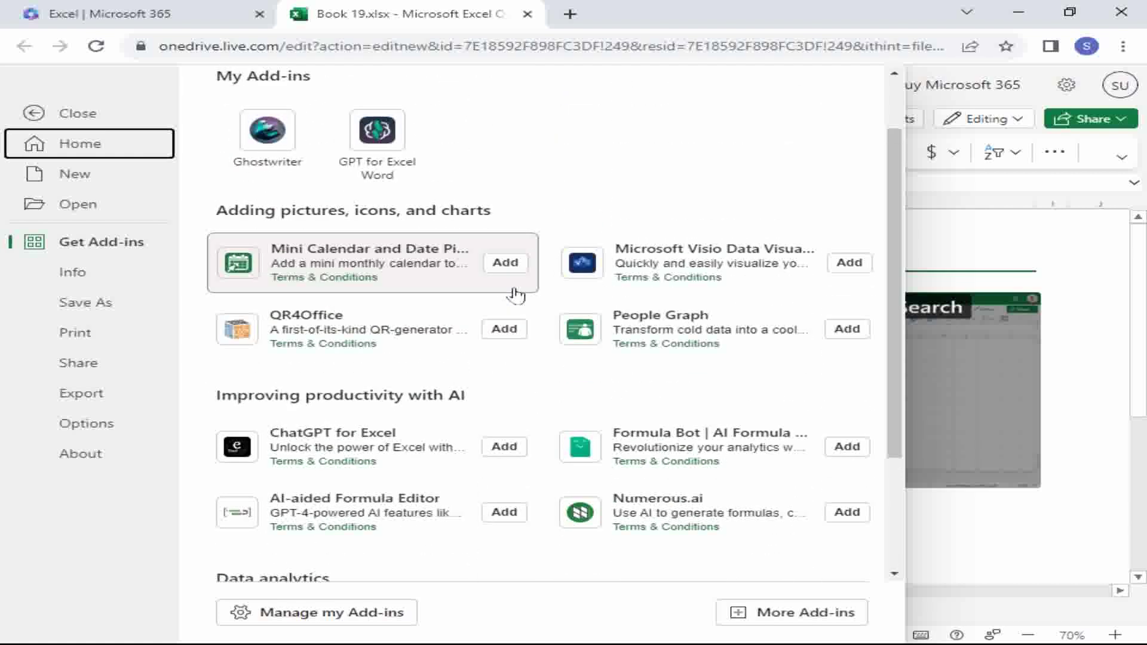
scroll(515, 295, "up", 1)
left_click(513, 289)
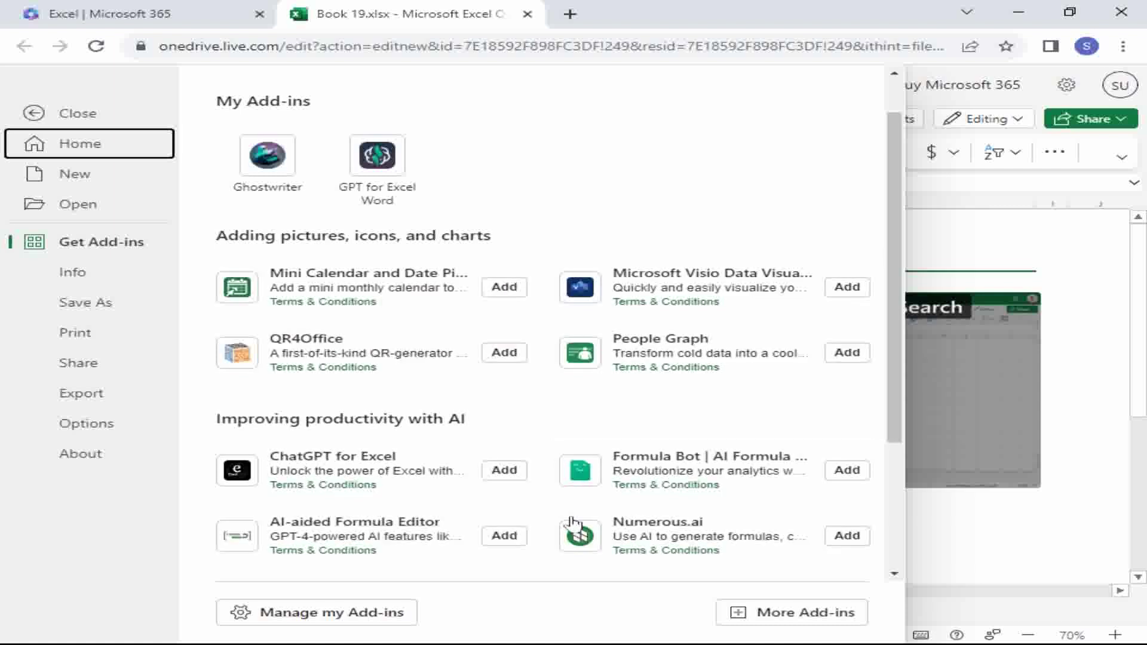
left_click(769, 617)
Step: Show the File Info page with Protect Workbook, Version History and Reset Changes Pane
left_click(72, 272)
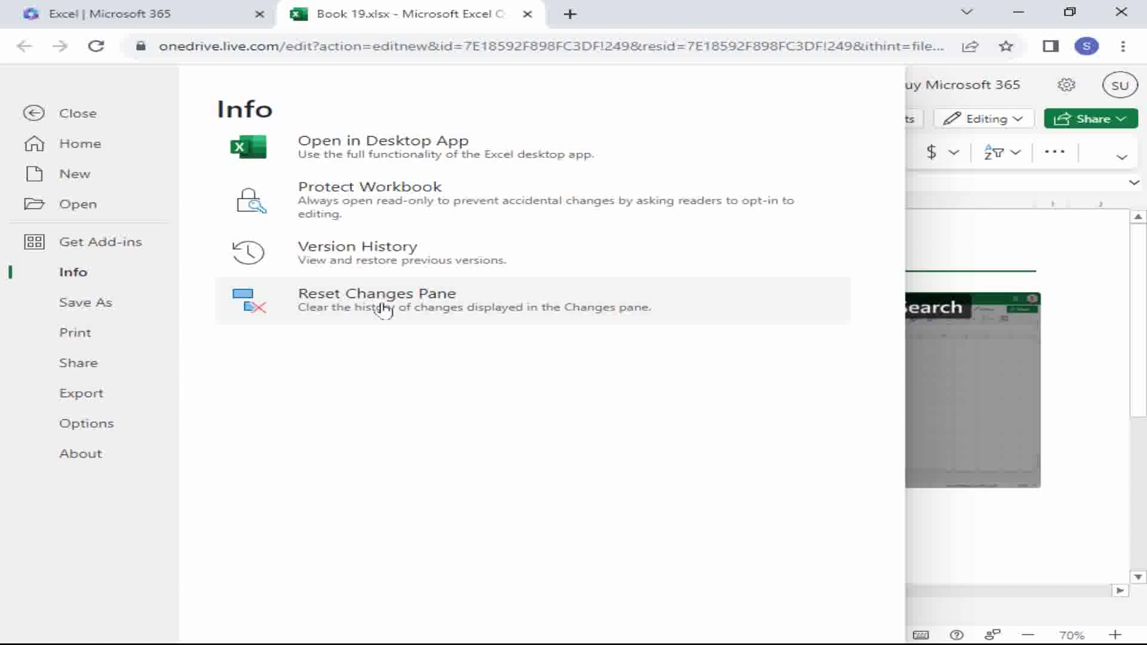
left_click(383, 309)
Step: Show the Save As page and look over its Rename and Open in Desktop App options
left_click(103, 306)
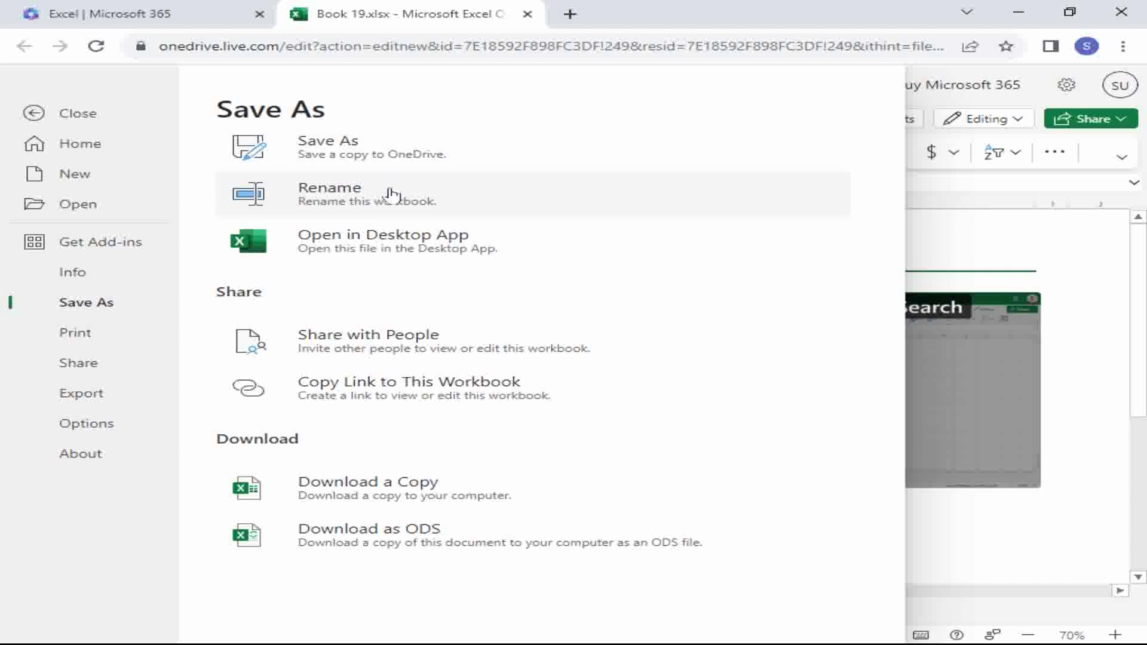
left_click(387, 200)
left_click(389, 243)
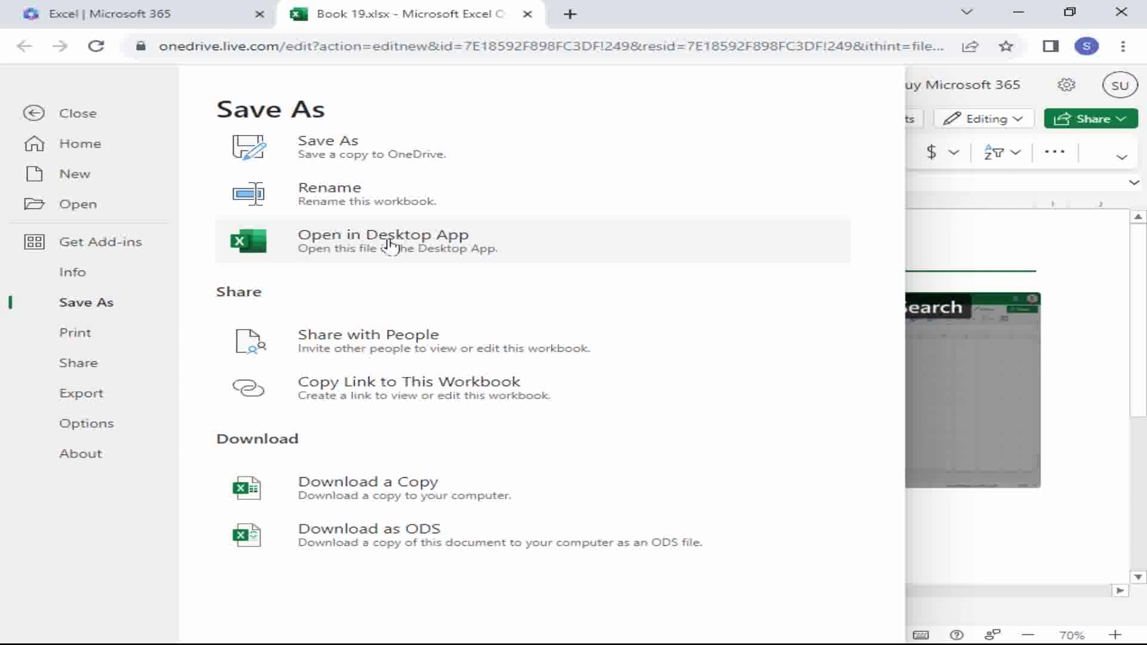
left_click(389, 243)
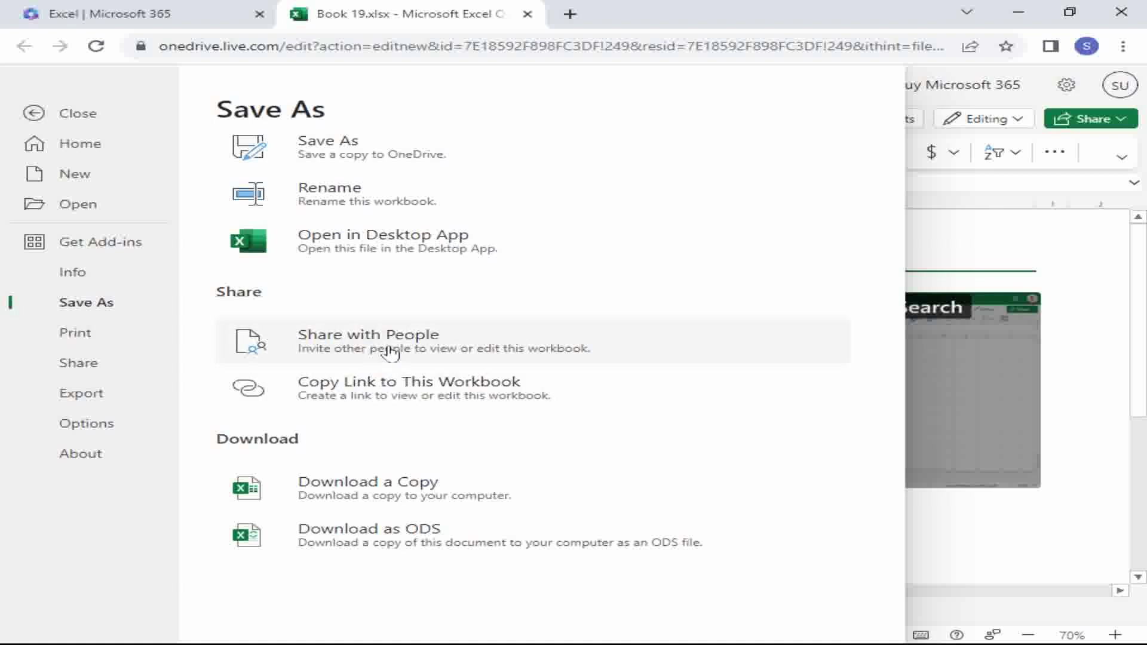
Step: Review the Send link sharing options, then go to the Print page for a print-friendly view
left_click(390, 351)
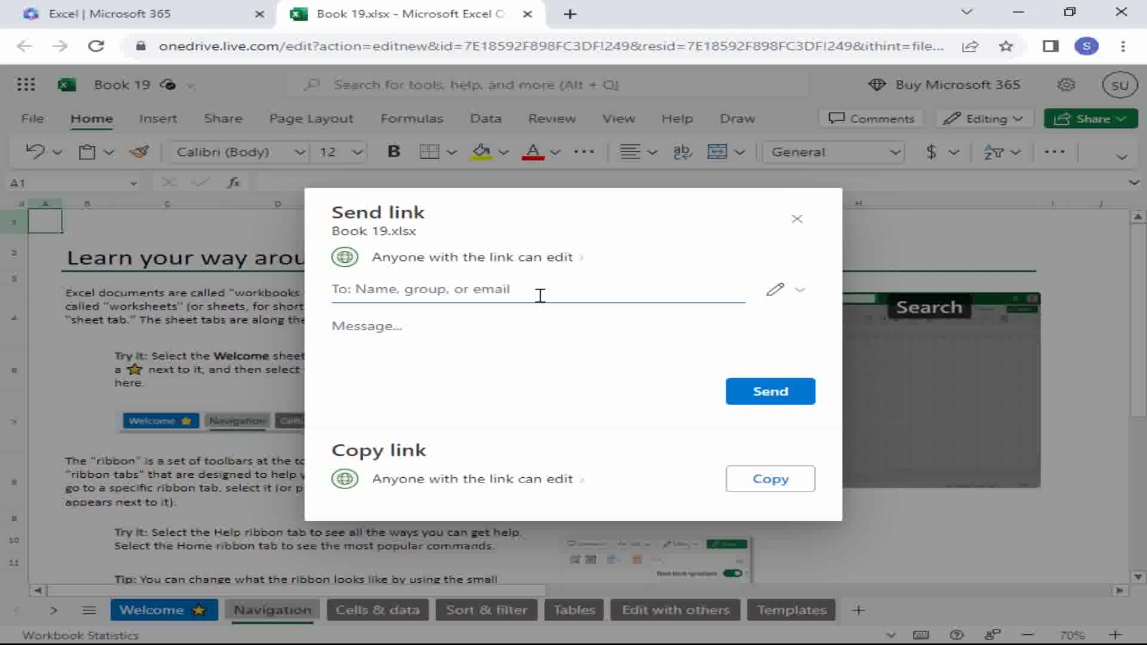
left_click(754, 394)
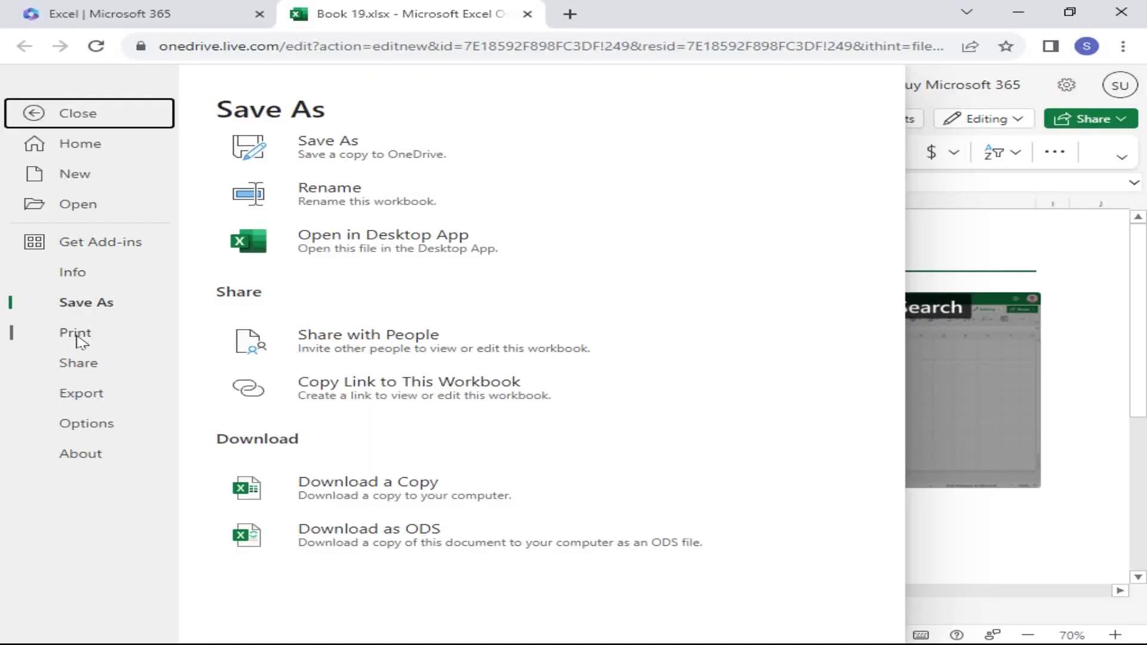
left_click(77, 339)
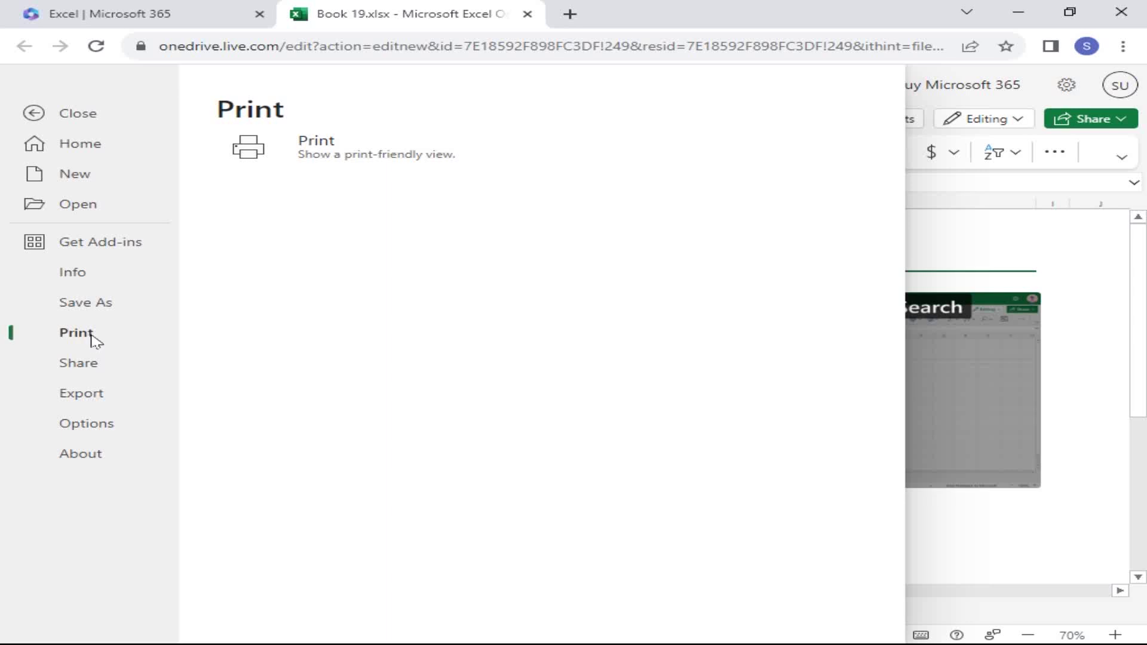
left_click(373, 171)
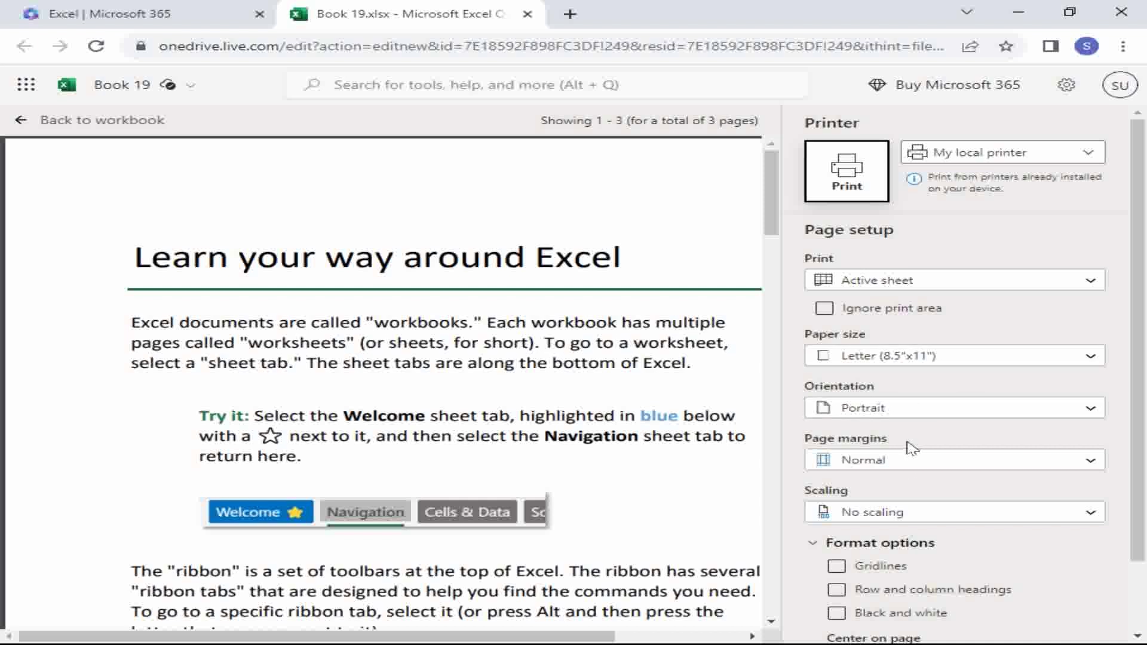
scroll(896, 493, "down", 1)
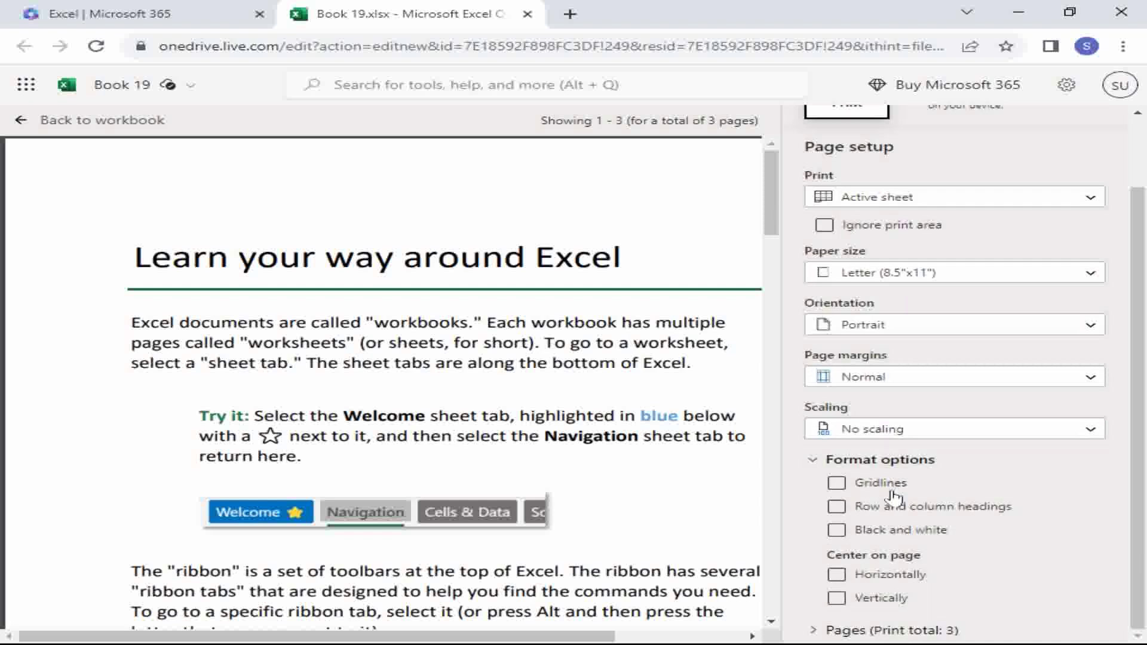
scroll(881, 475, "up", 1)
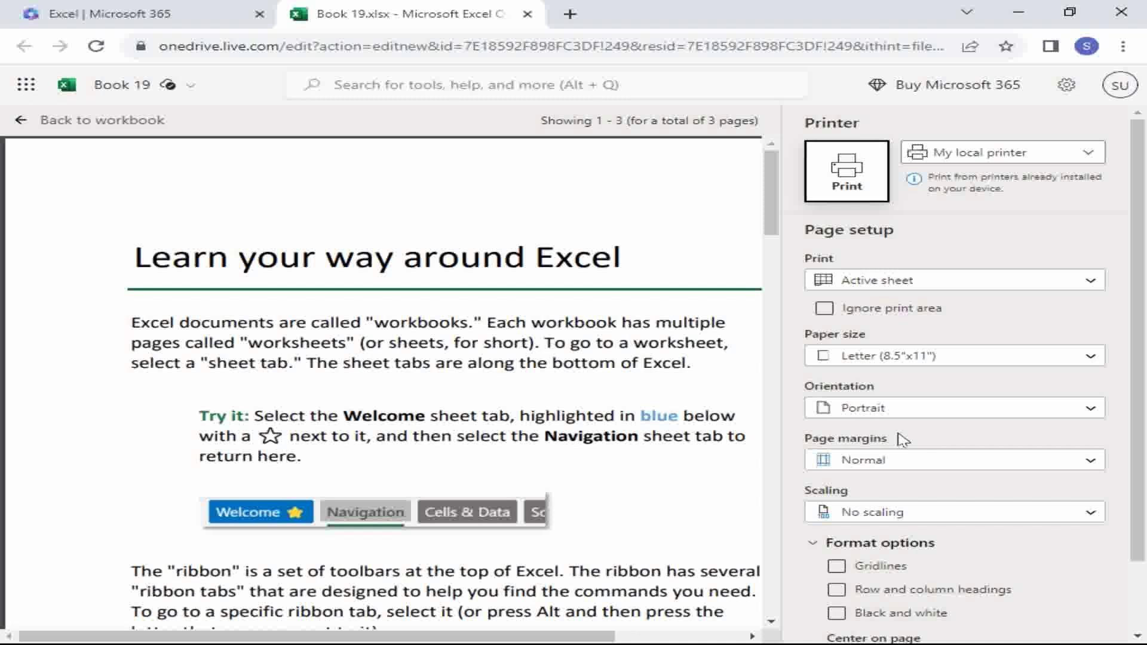
left_click(21, 120)
left_click(30, 116)
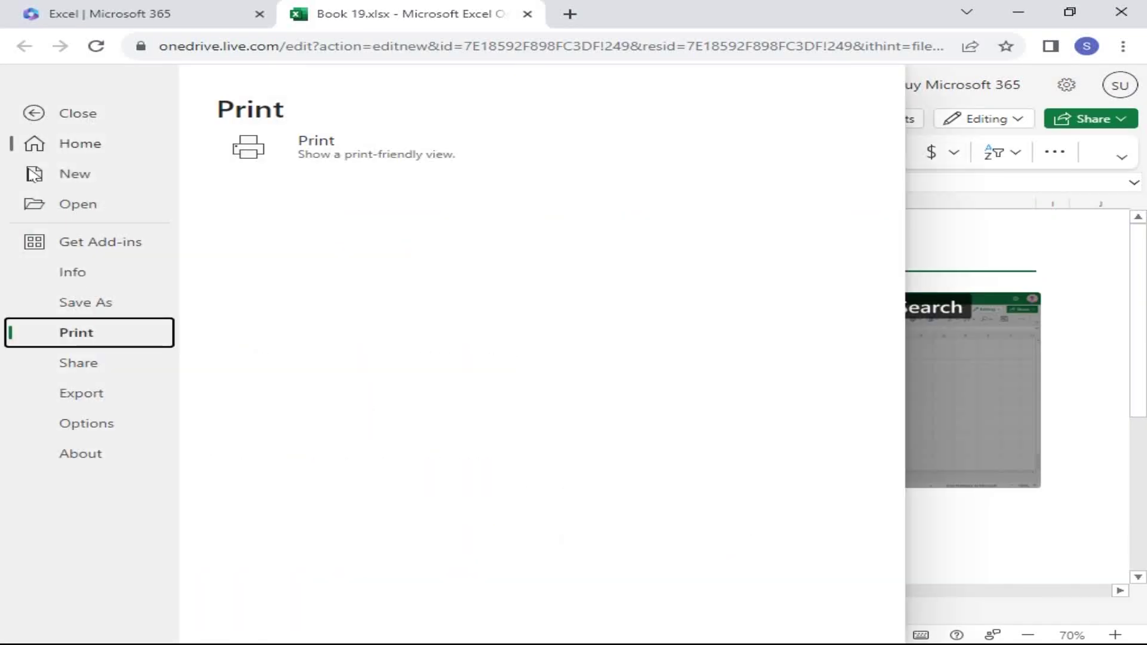
Step: Browse the Share and Export pages of the File backstage, then go to Options
left_click(112, 374)
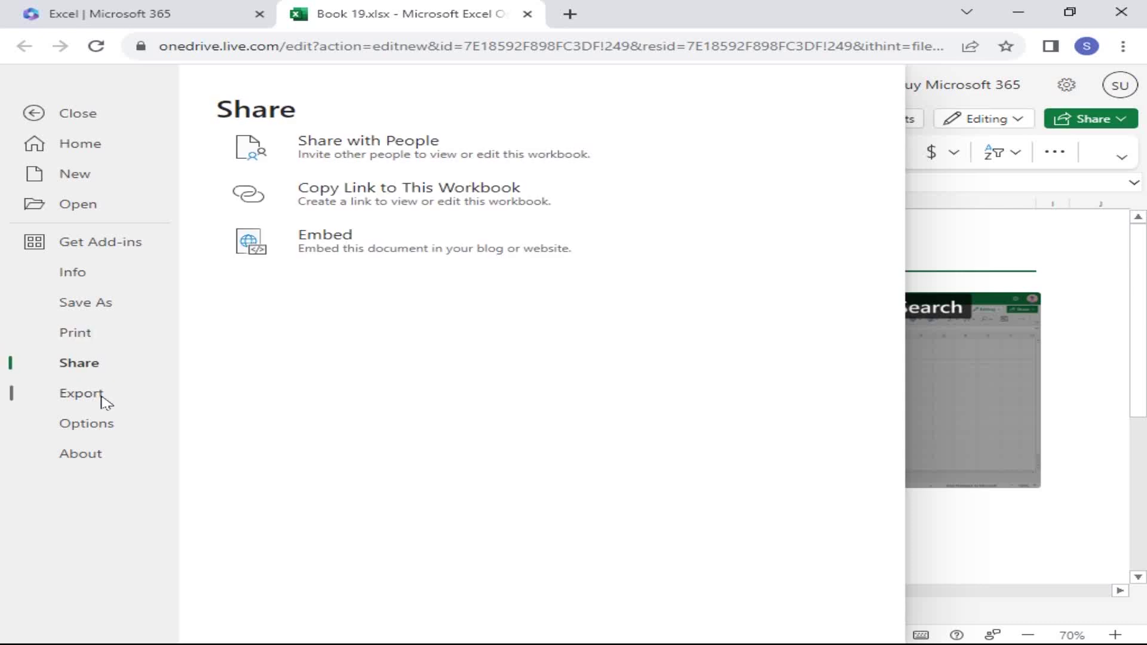
left_click(102, 397)
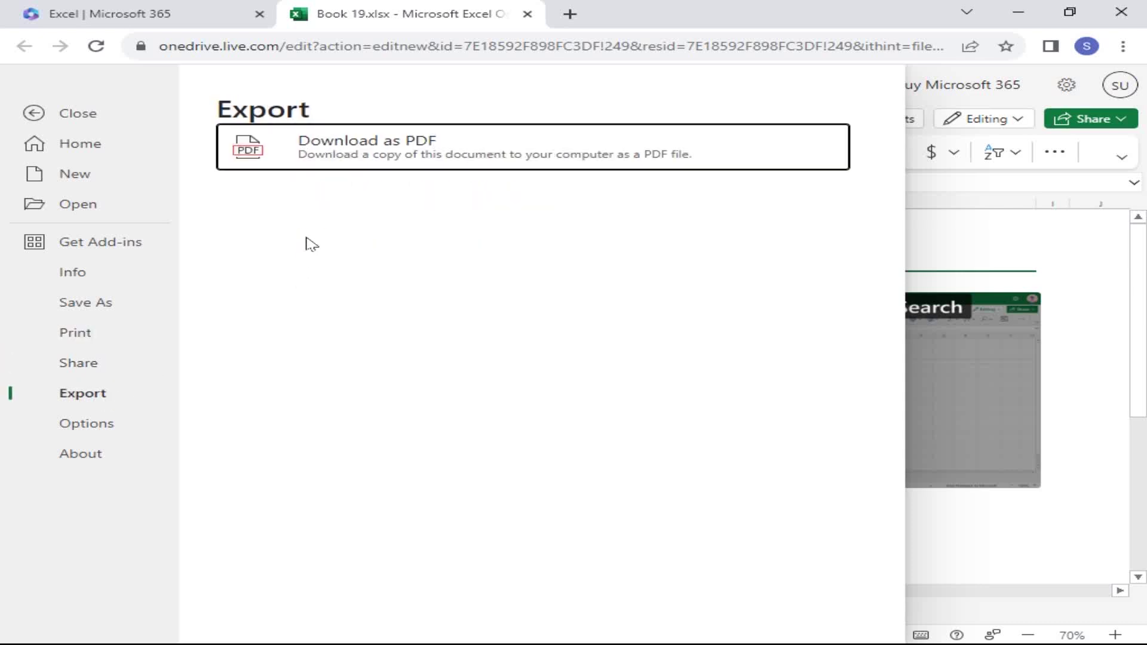
left_click(353, 160)
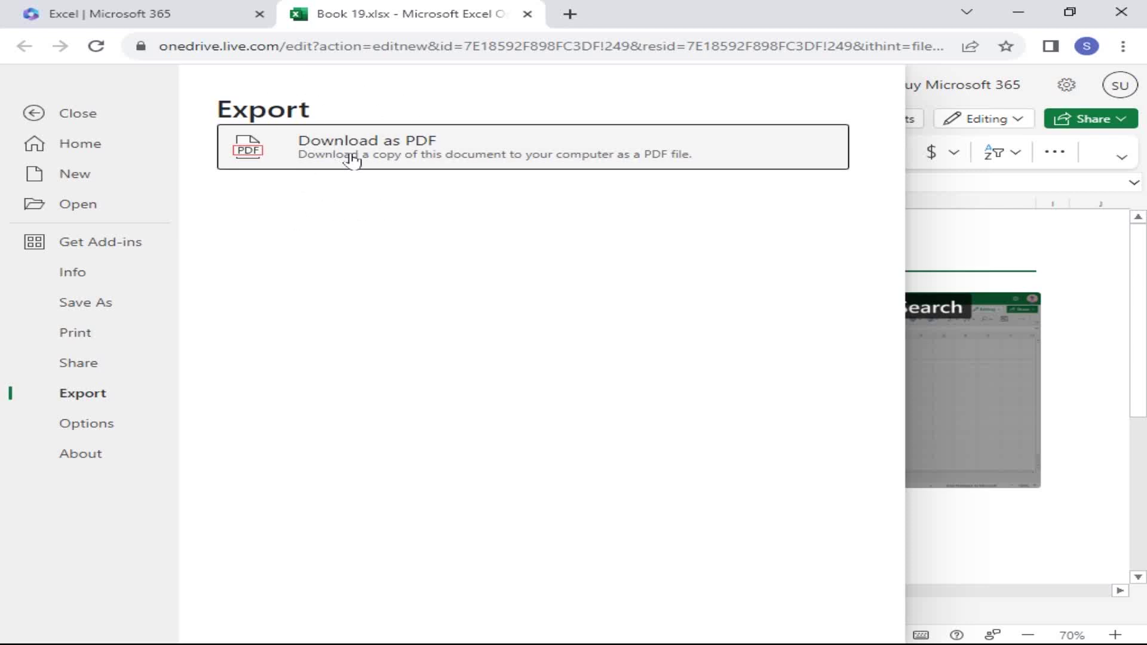
left_click(352, 160)
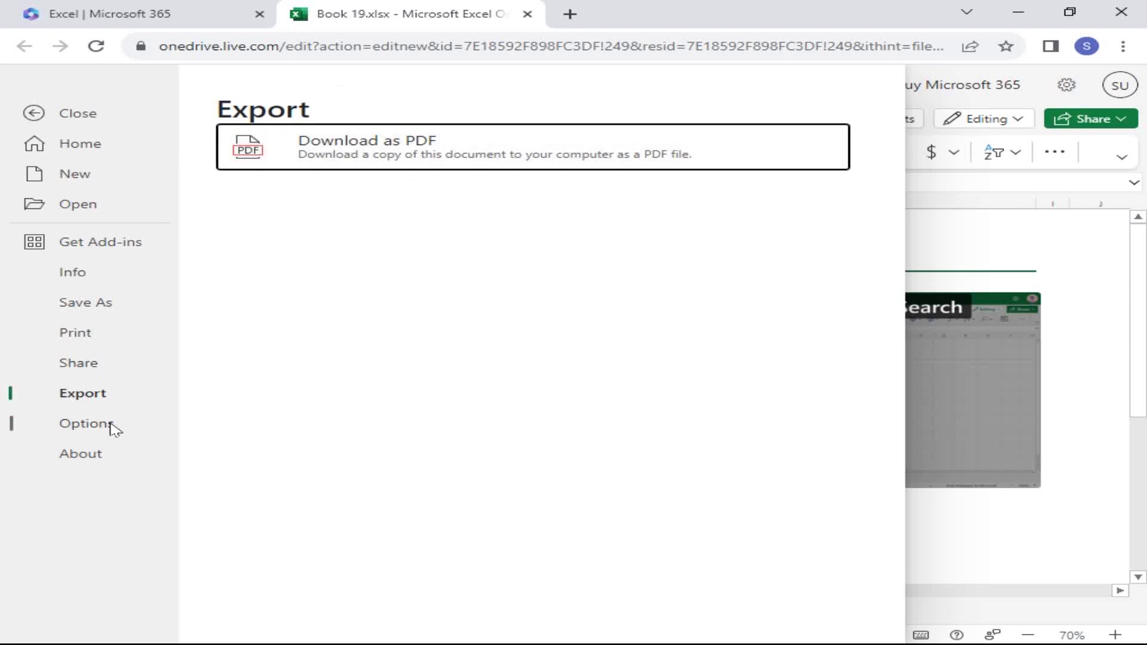
left_click(87, 423)
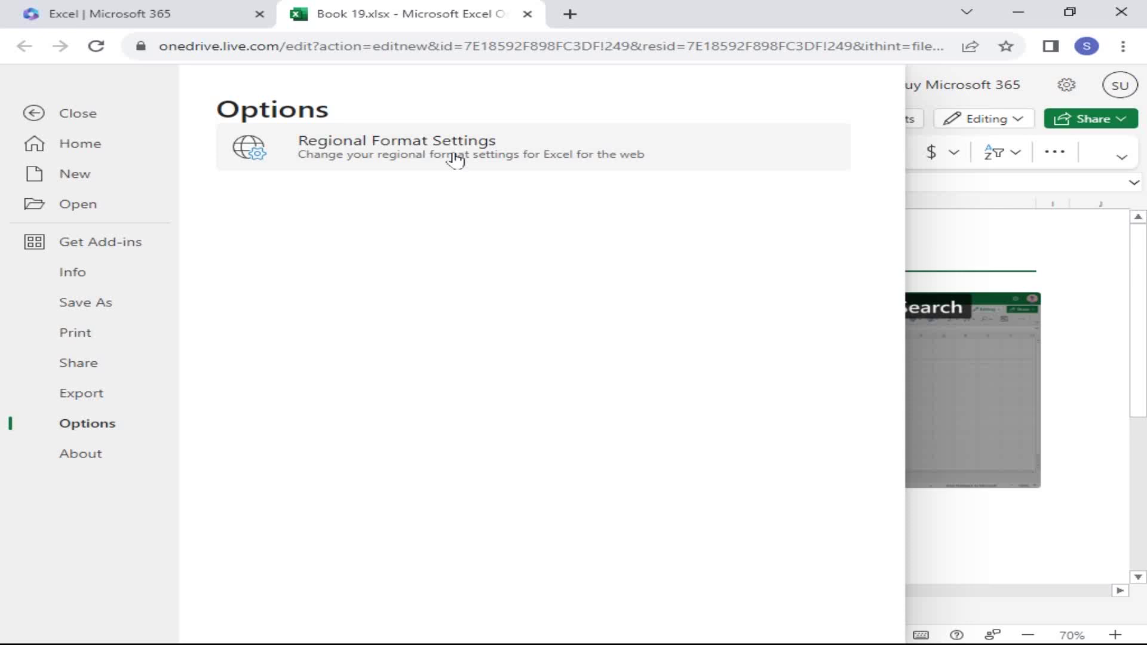
Step: Browse the Regional Format Settings language list without changing it, then view the About page
left_click(454, 158)
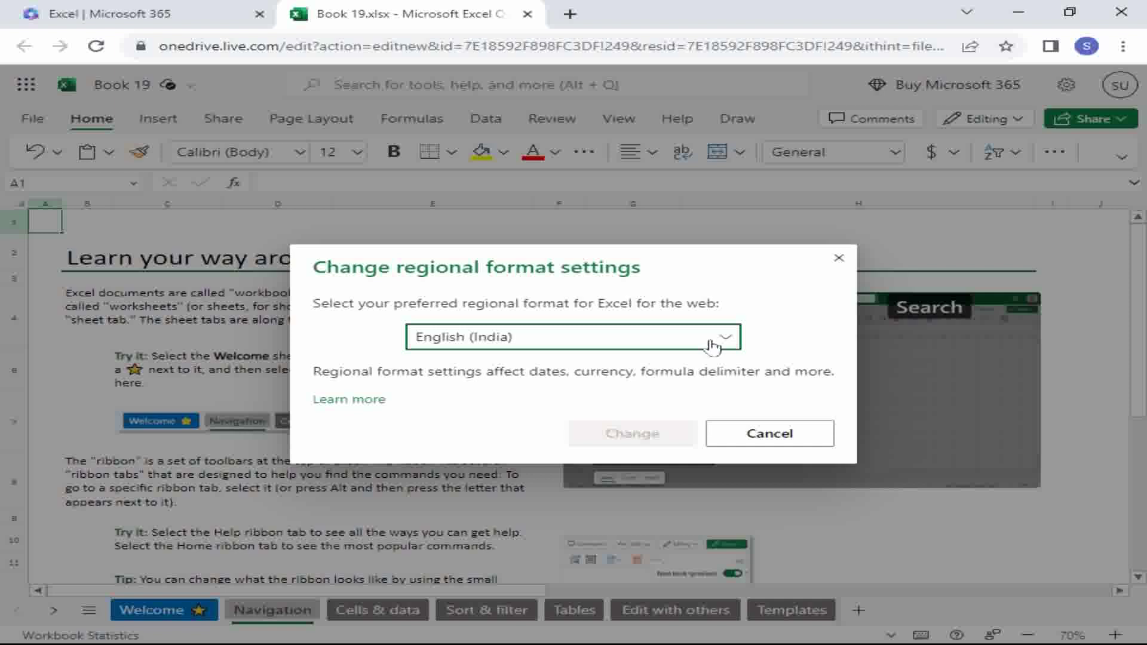
left_click(716, 345)
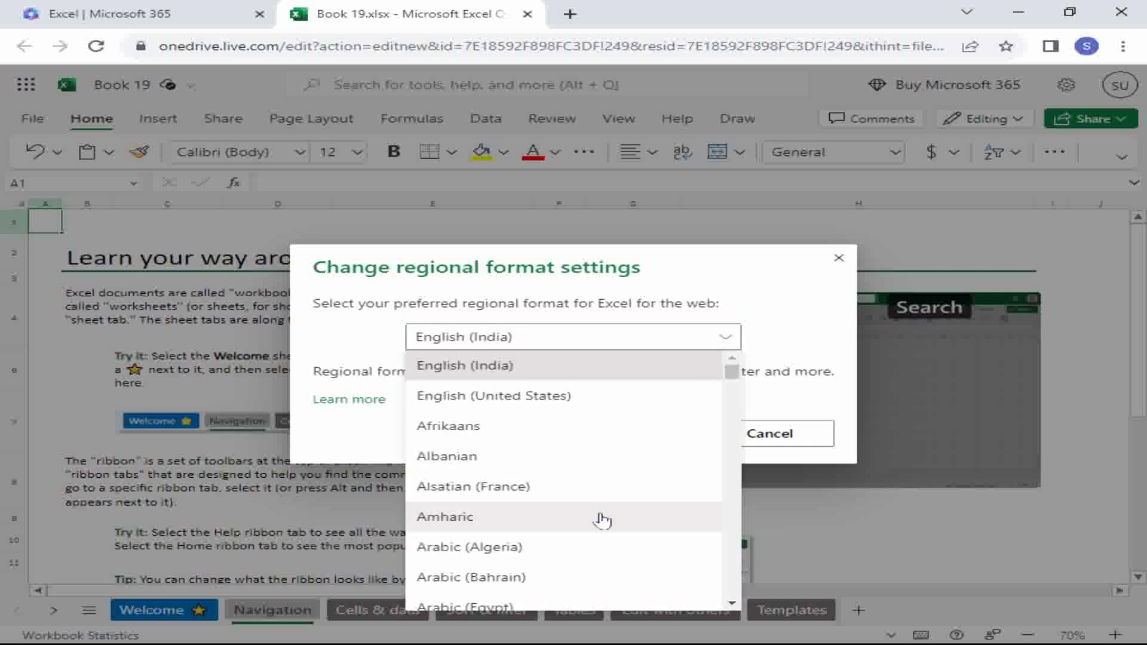
scroll(592, 530, "down", 3)
scroll(588, 529, "down", 2)
scroll(588, 529, "down", 3)
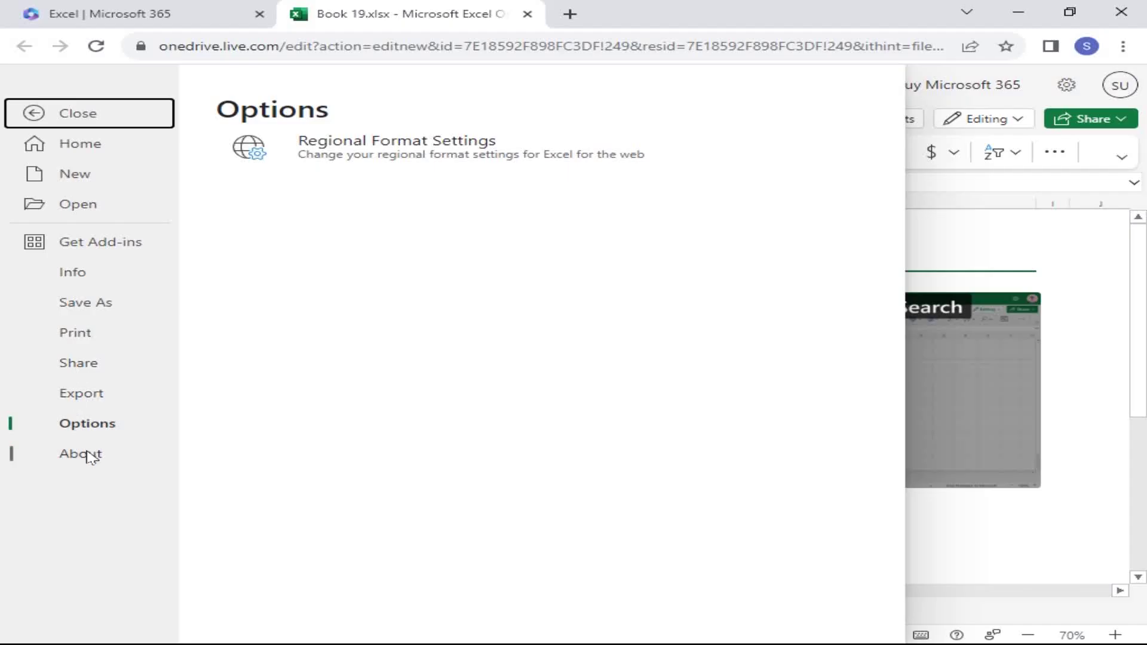
left_click(91, 458)
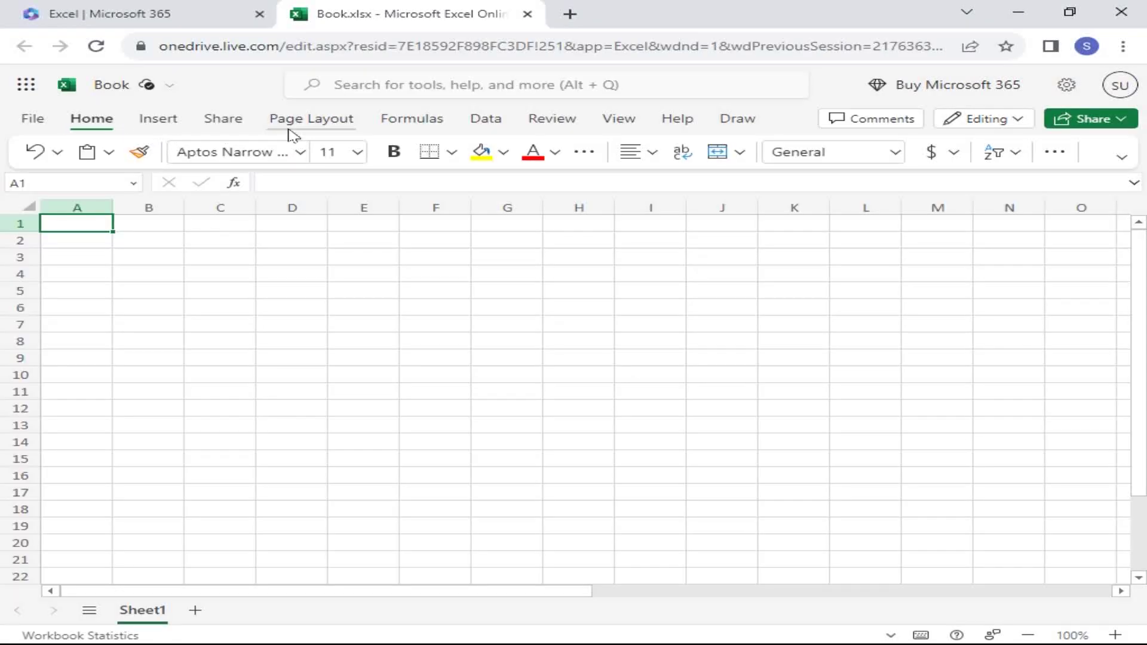
Step: Tour the Insert, Share, Page Layout and Formulas tabs, peeking at More Functions > Statistical
left_click(167, 121)
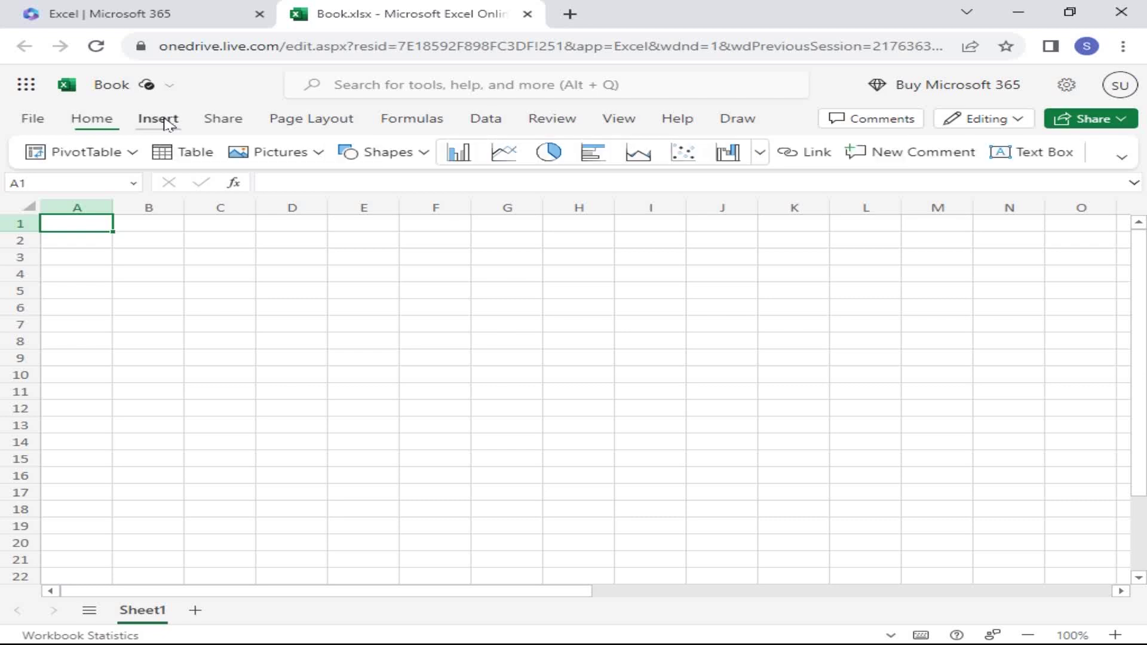
left_click(239, 121)
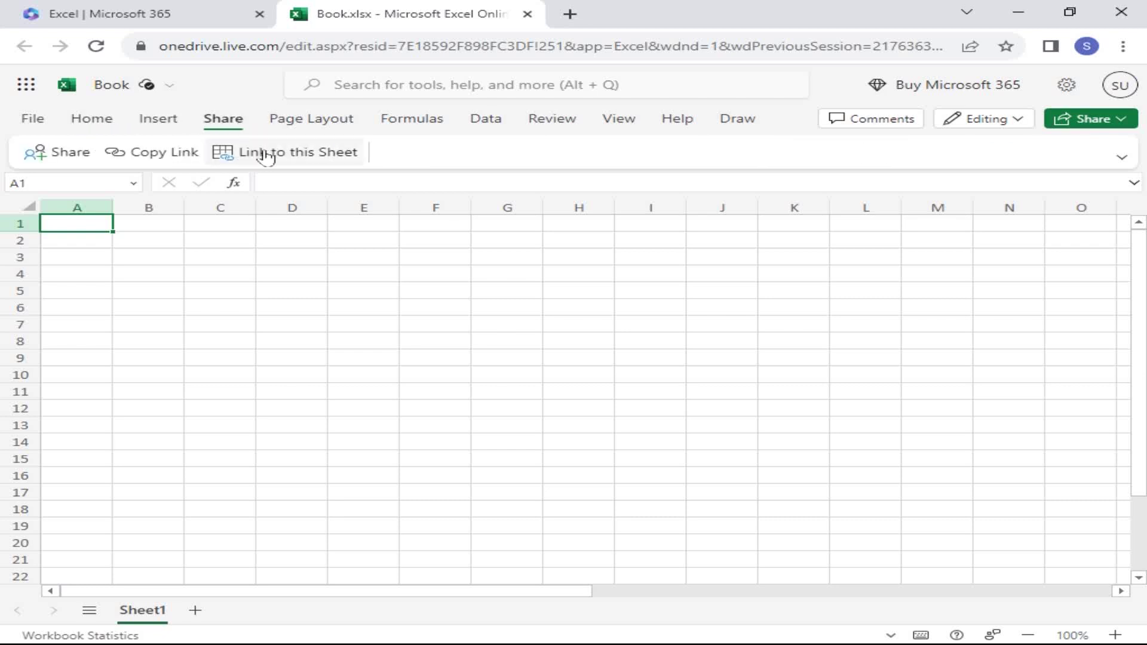
left_click(308, 121)
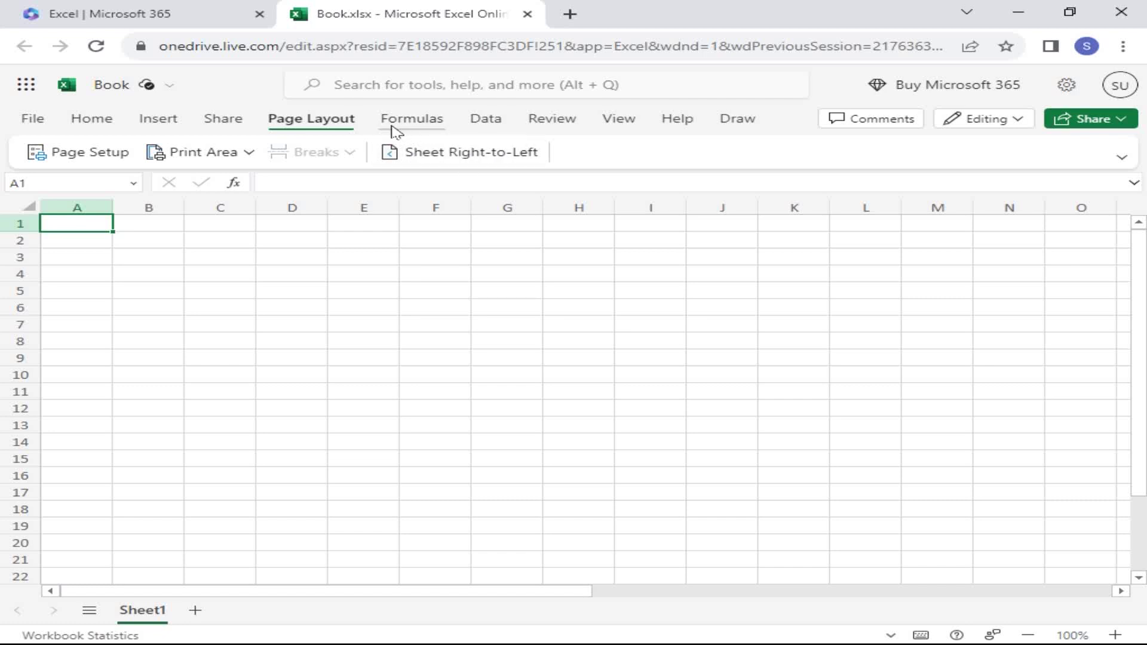
left_click(392, 122)
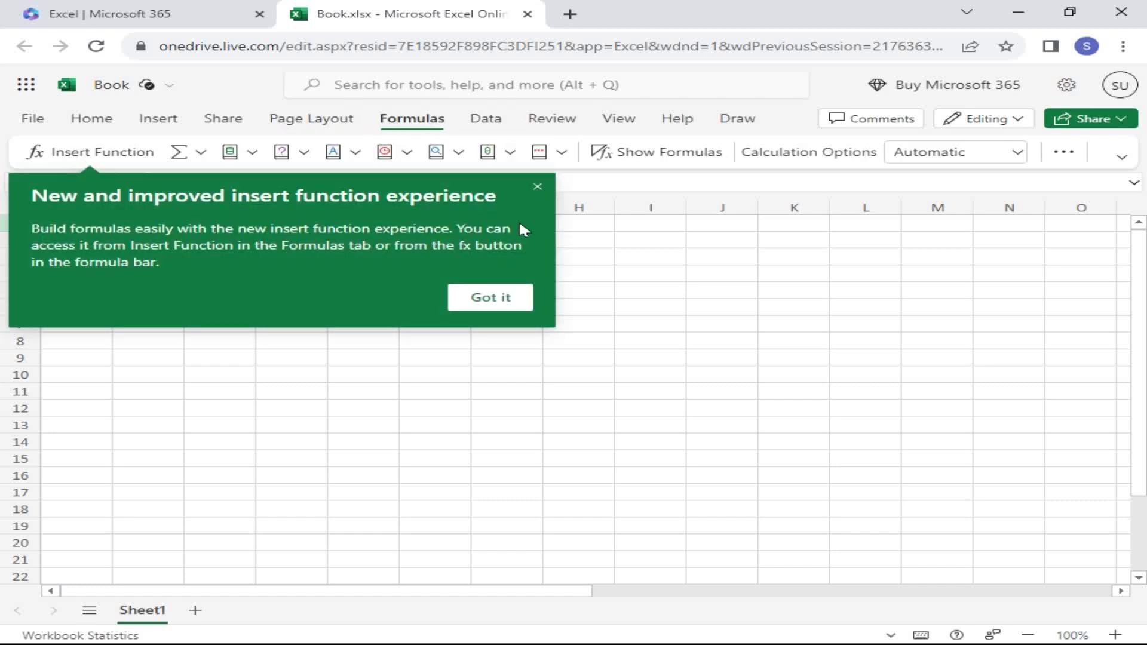
left_click(491, 298)
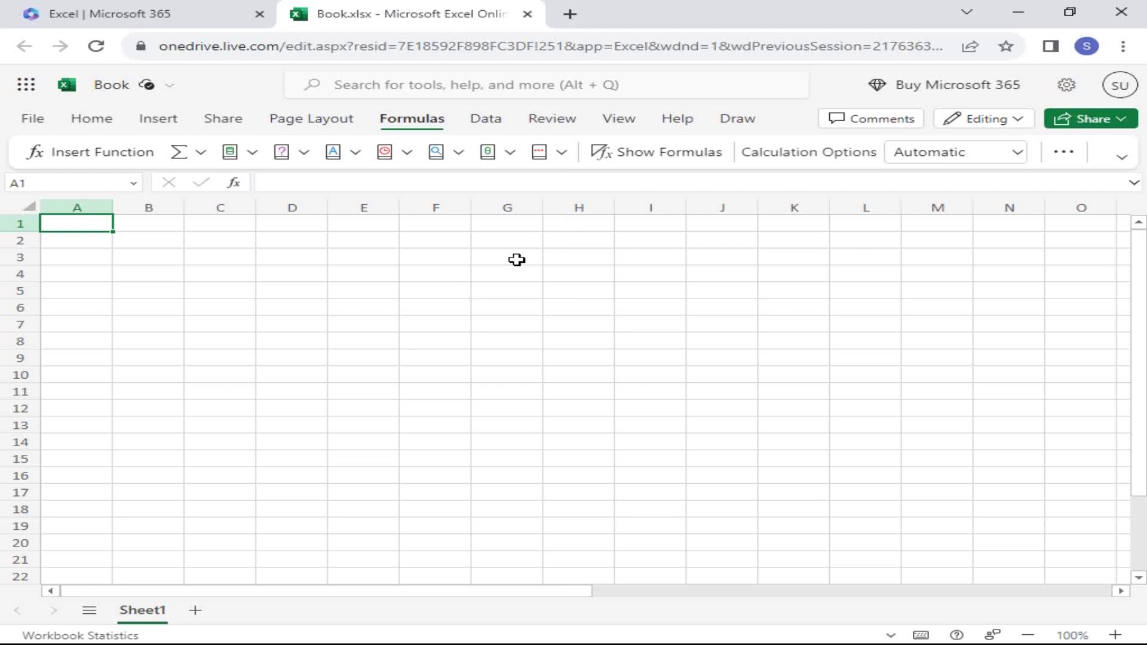
left_click(563, 156)
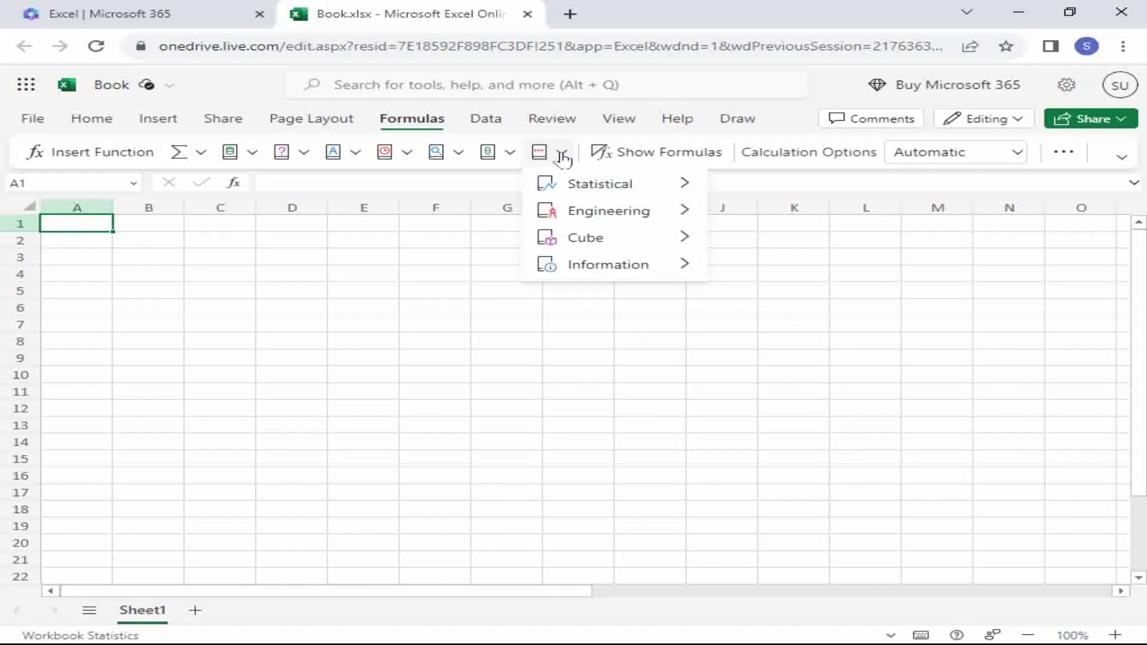
left_click(585, 185)
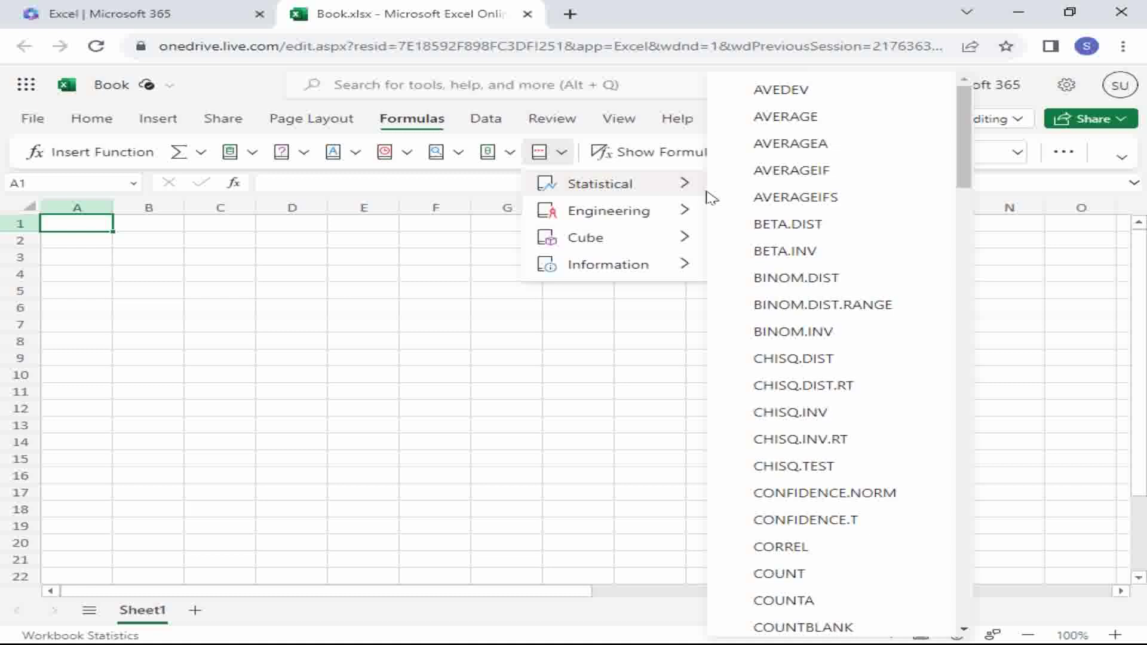
key("Escape")
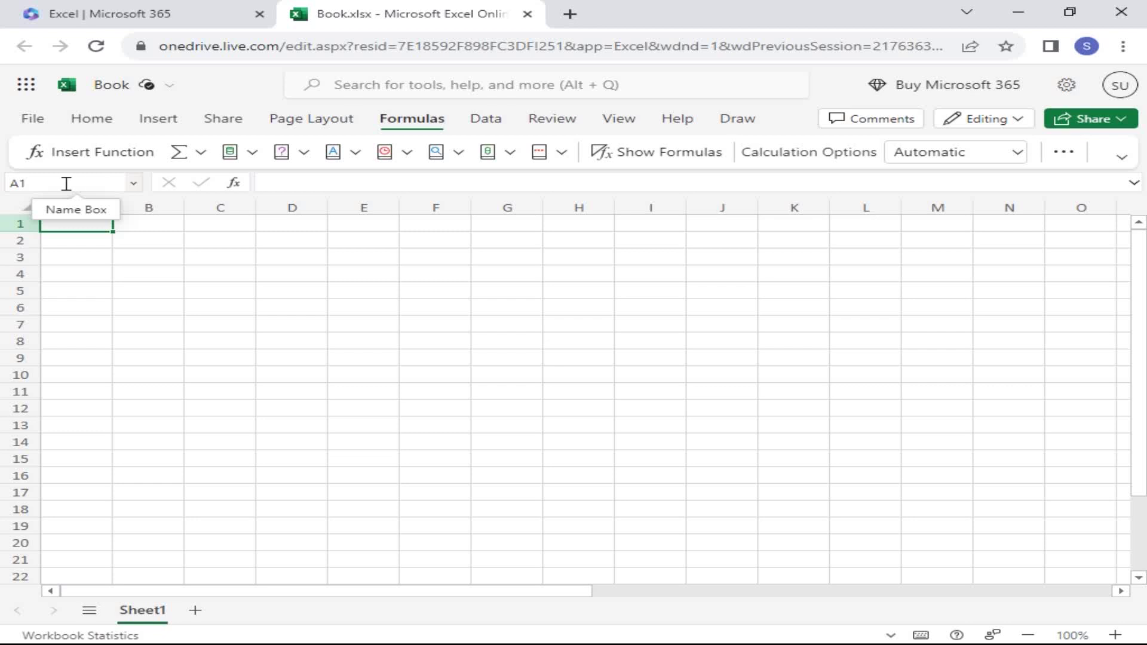
Step: Leave the Name Box address unchanged, then select columns F, G, H, A, B and C
left_click(117, 185)
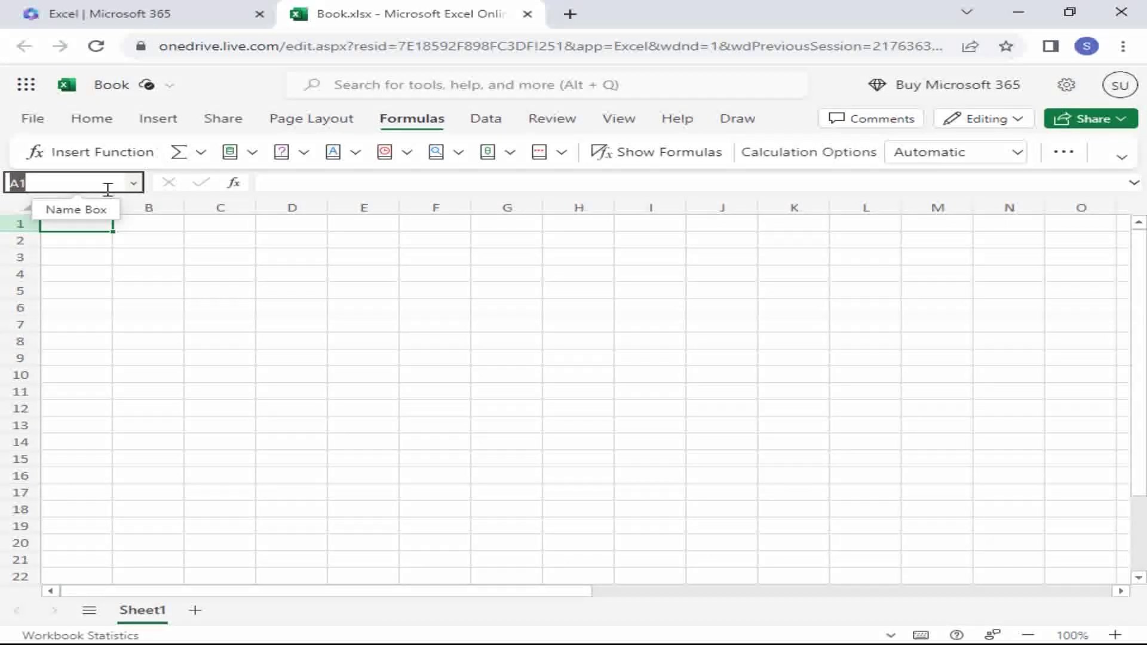
key("Return")
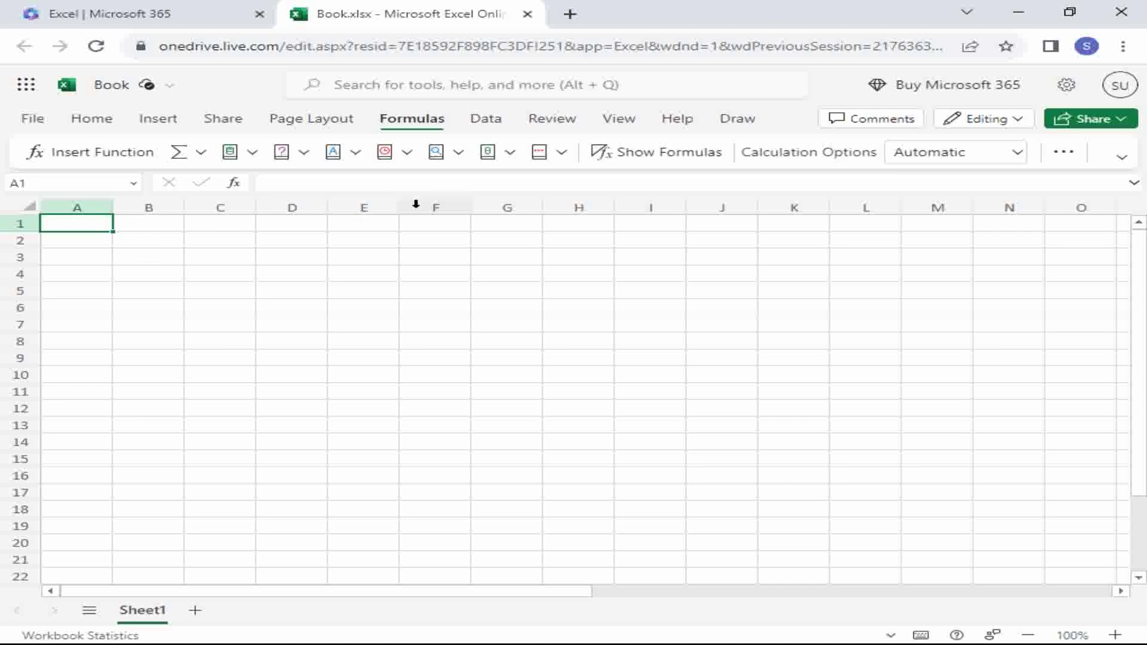
left_click(446, 200)
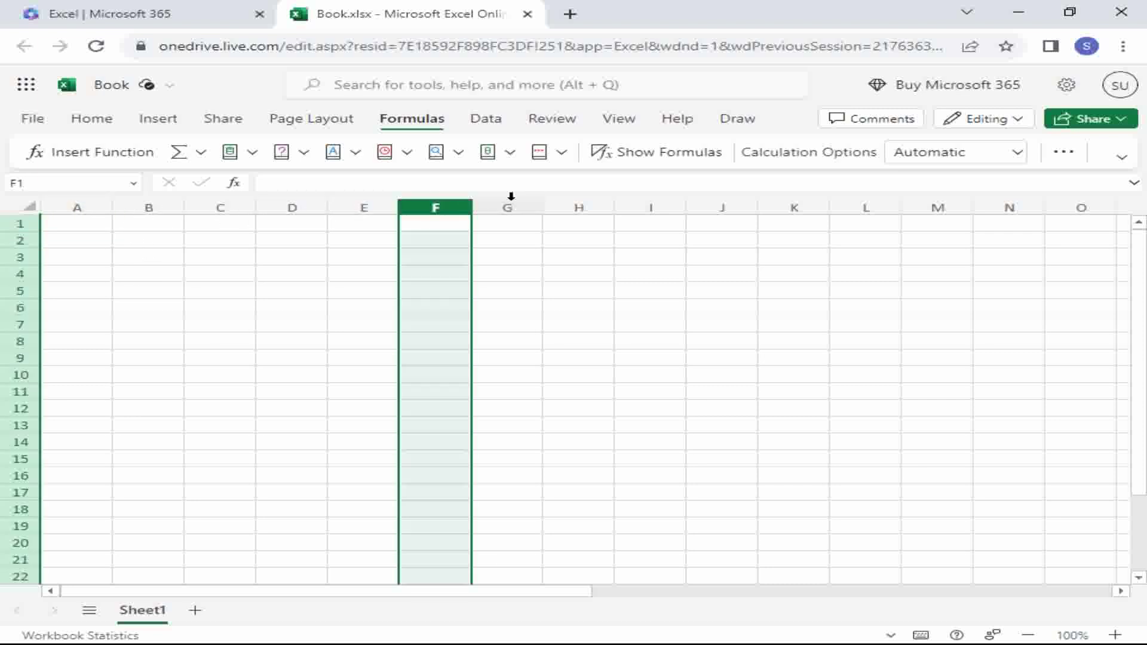
left_click(511, 200)
left_click(592, 203)
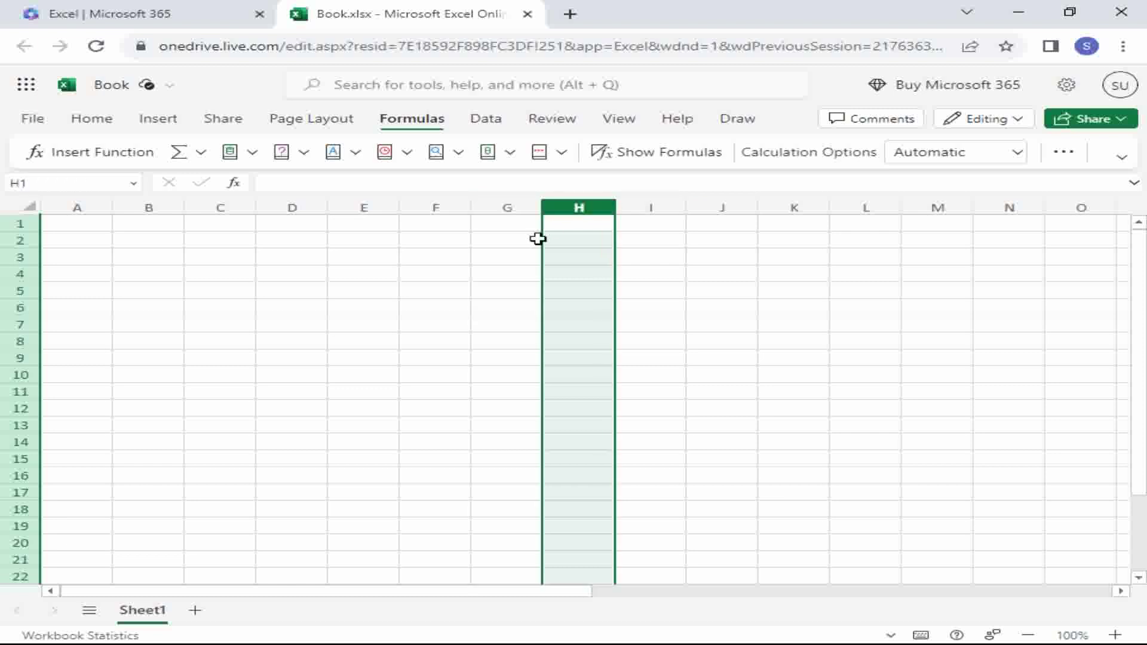
left_click(90, 205)
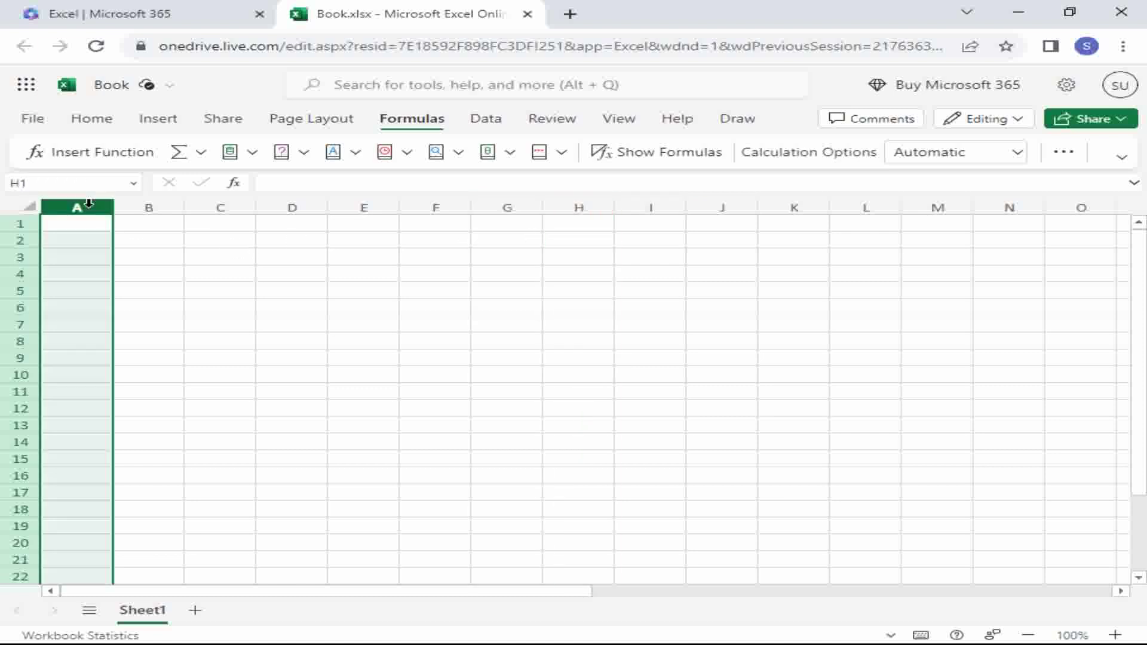
left_click(152, 206)
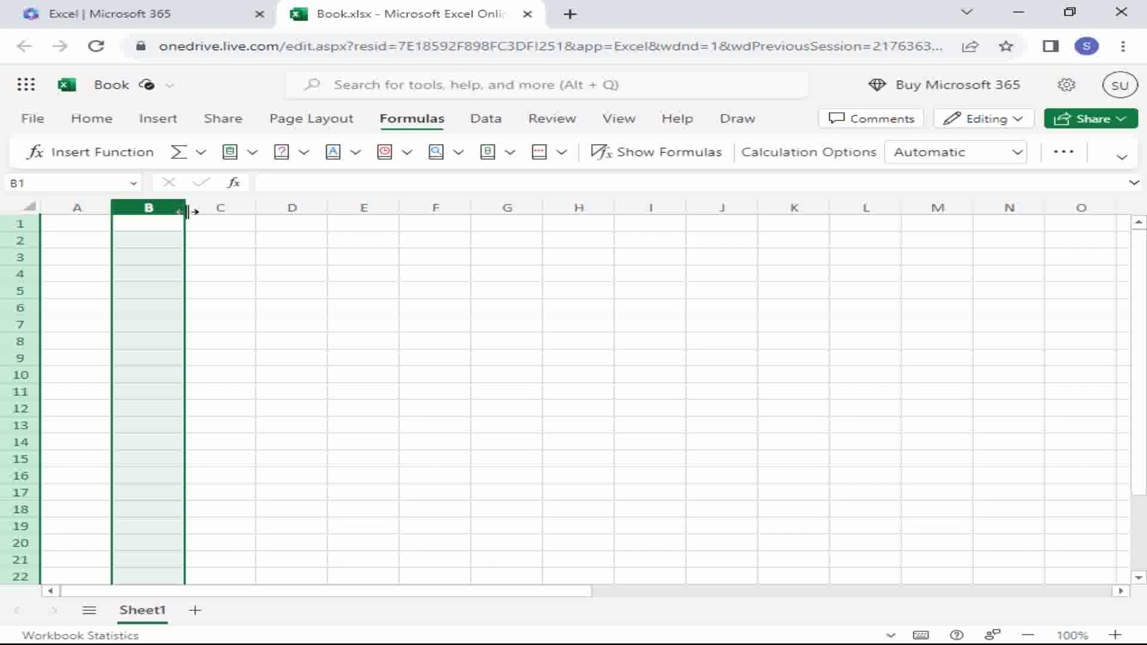
left_click(219, 206)
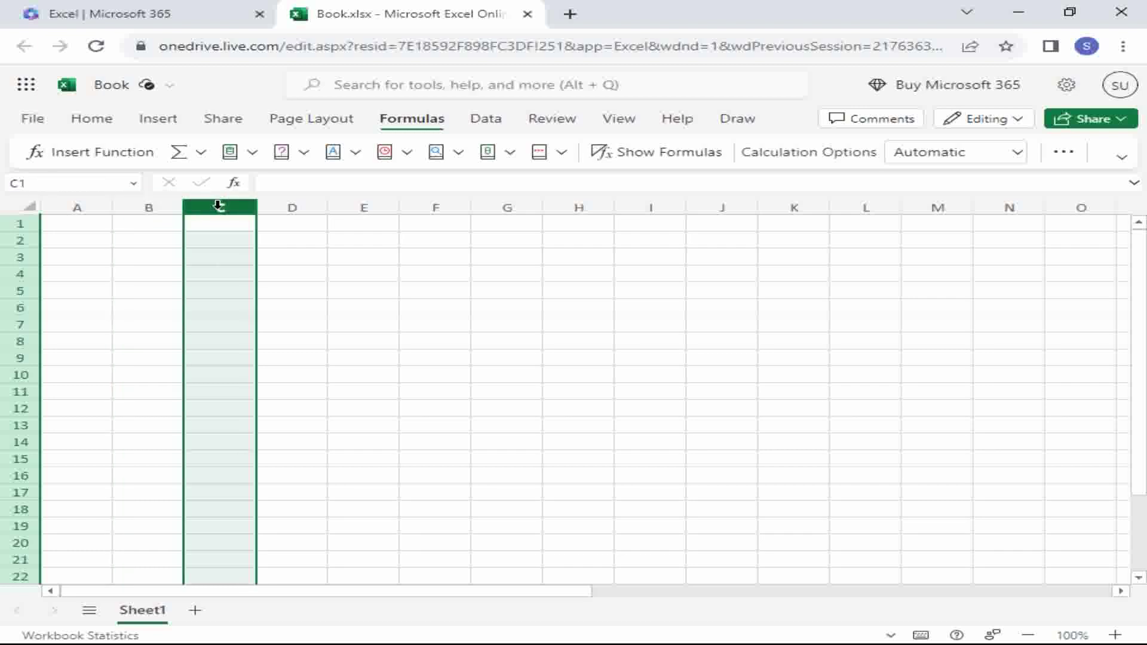
Step: Select cell A2, rows 1, 3 and 5, then cell G4
left_click(101, 241)
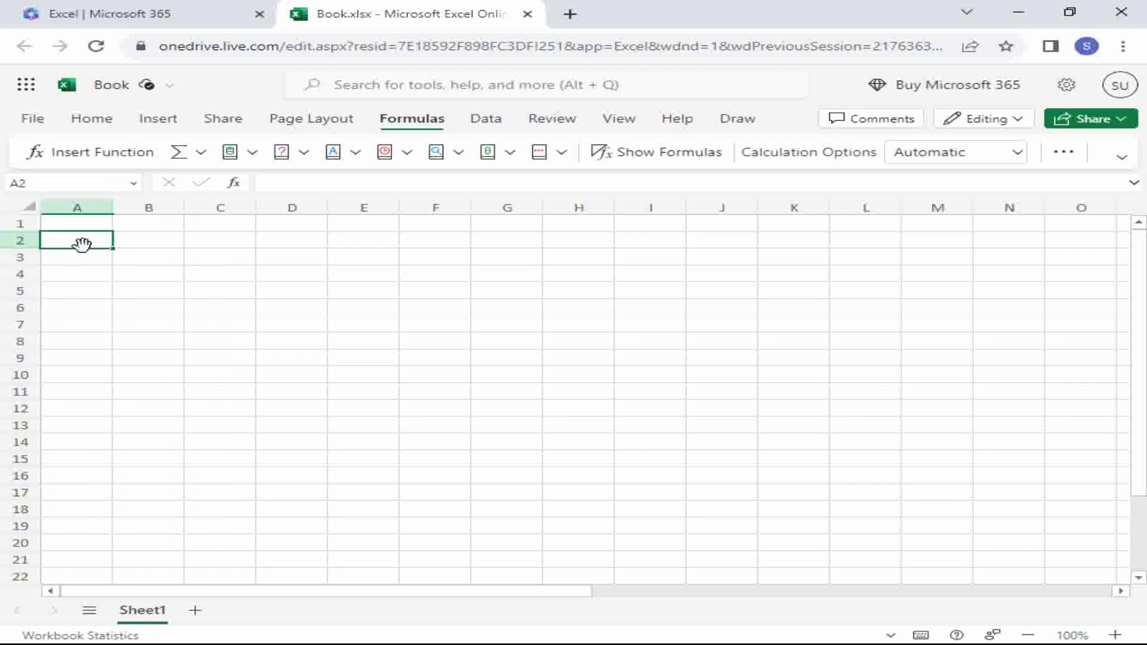
left_click(13, 223)
left_click(18, 257)
left_click(19, 290)
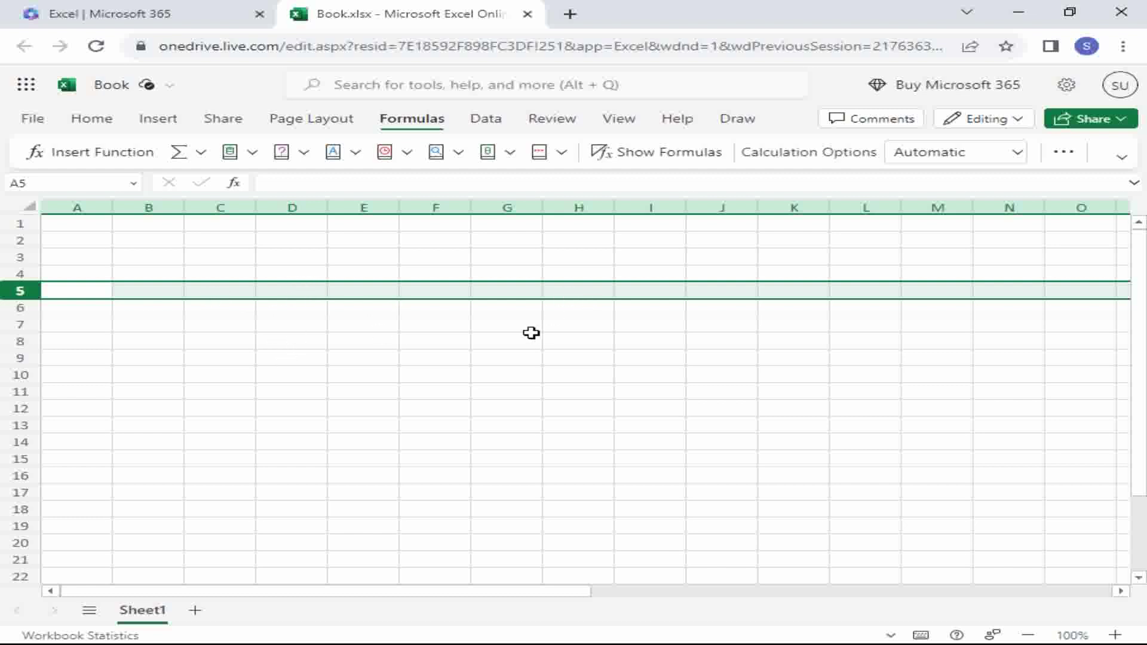
left_click(497, 275)
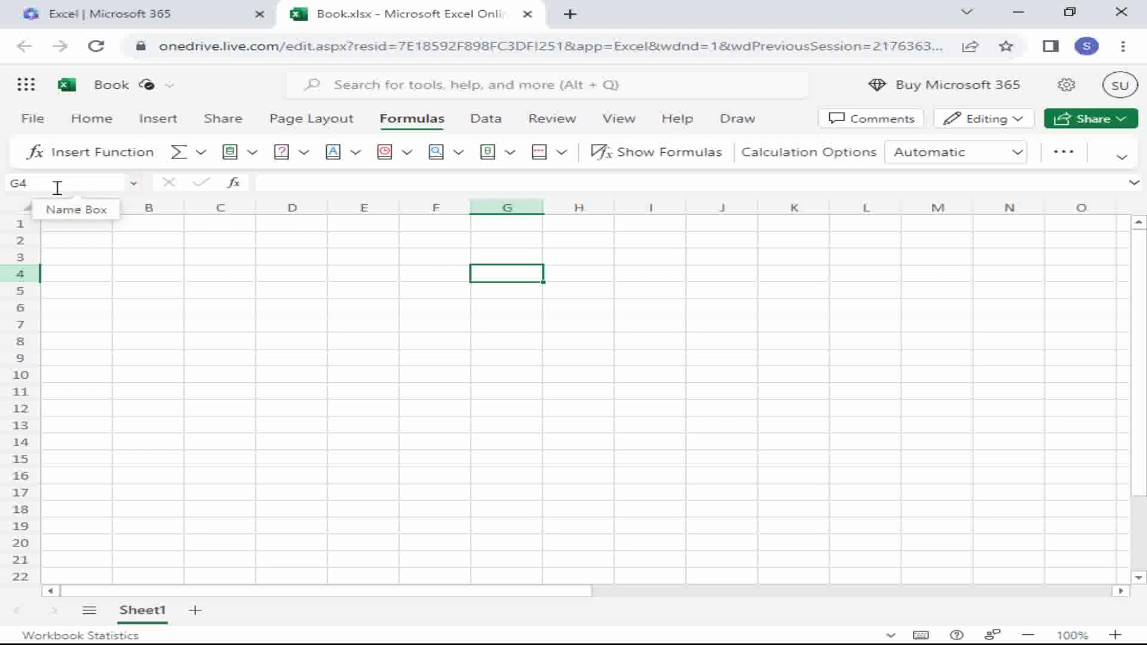
Step: Select cells G12, J10, I6, F7 and F10 in turn
left_click(518, 407)
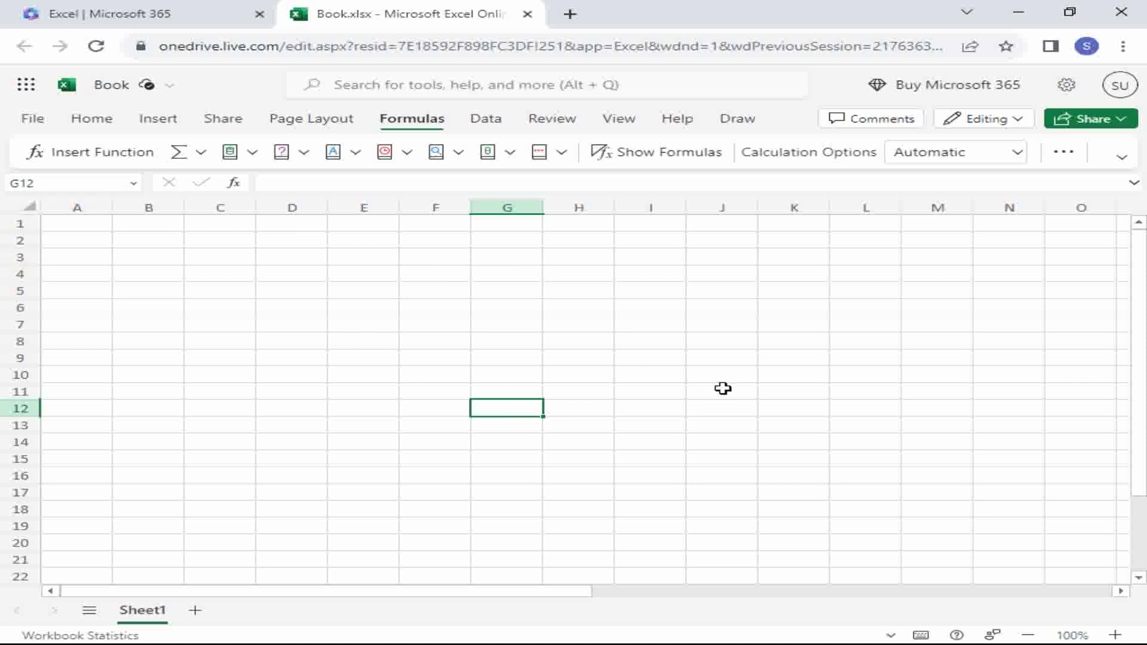
left_click(722, 376)
left_click(621, 310)
left_click(424, 325)
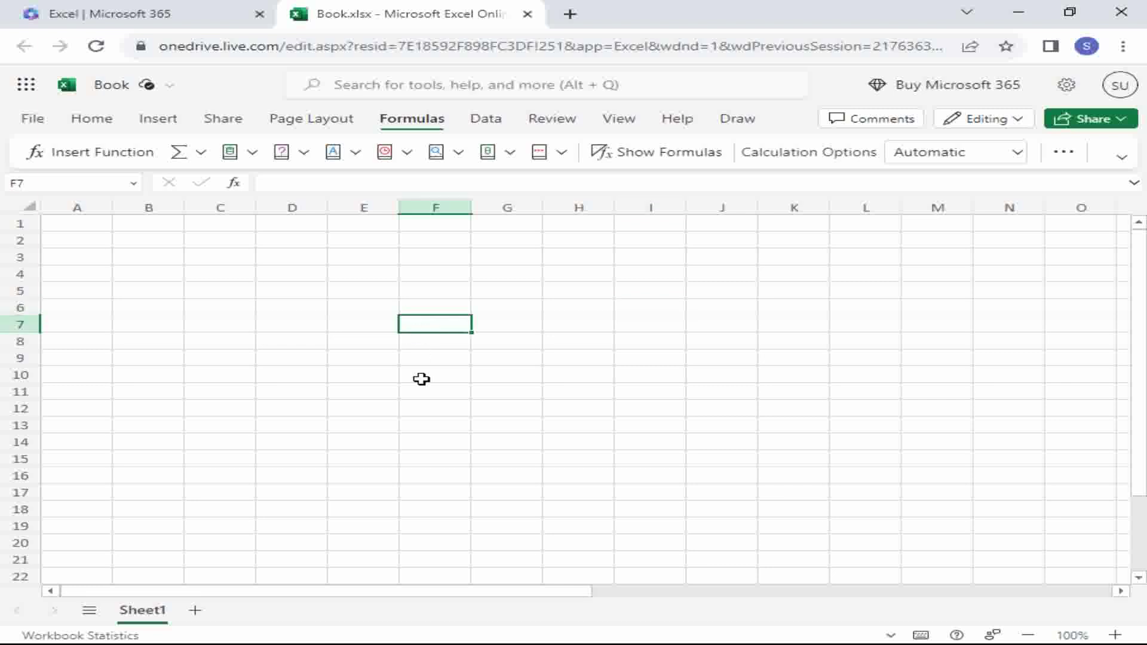
left_click(421, 377)
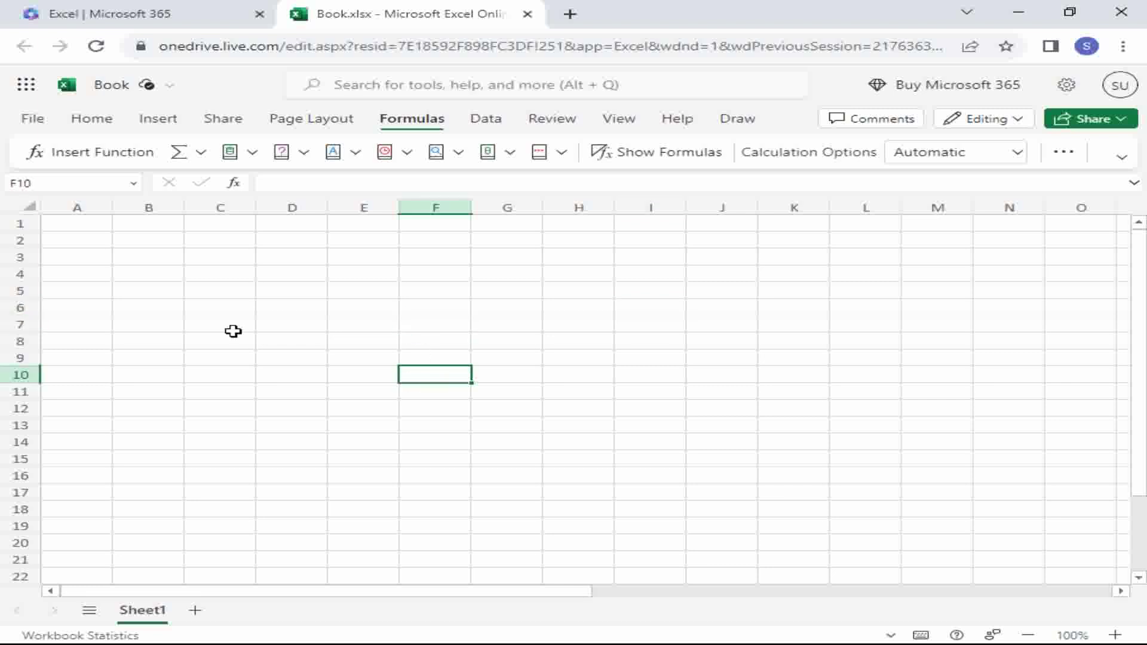
Step: Go to cell P10 by entering p10 in the Name Box
left_click(118, 184)
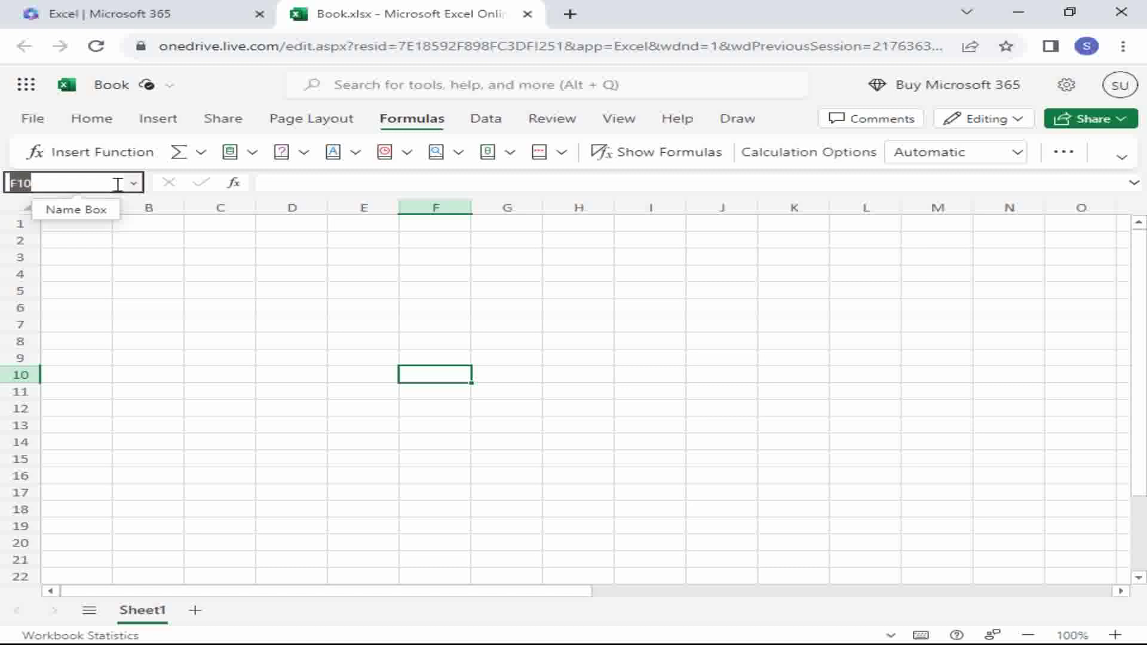
type("p")
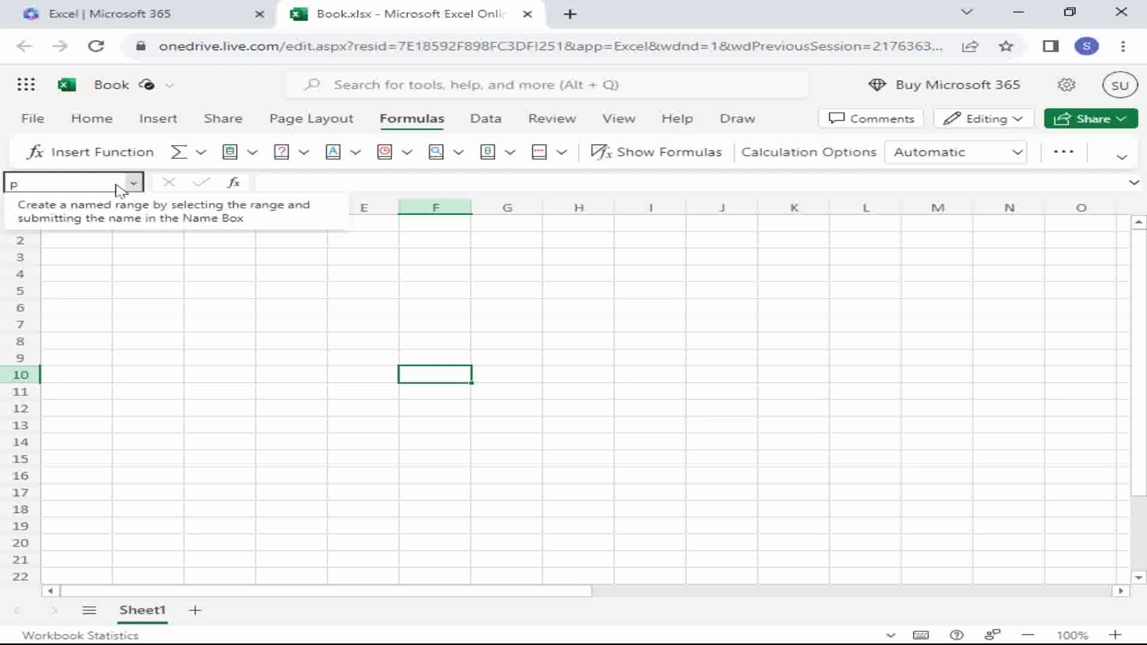
type("10")
key("Return")
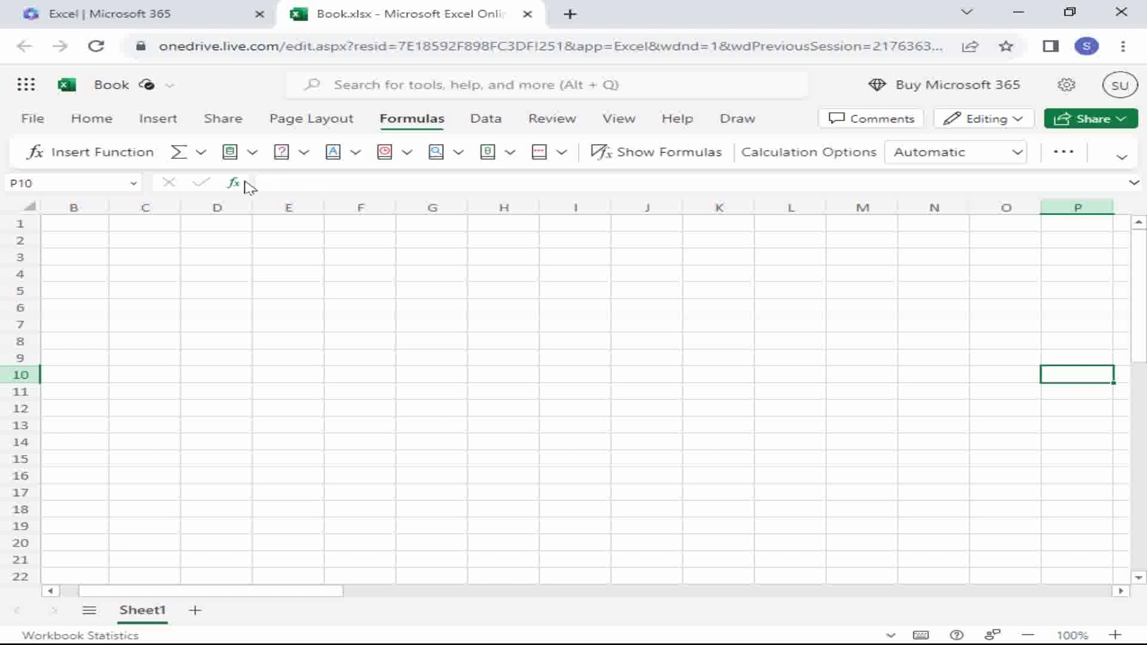
left_click(290, 184)
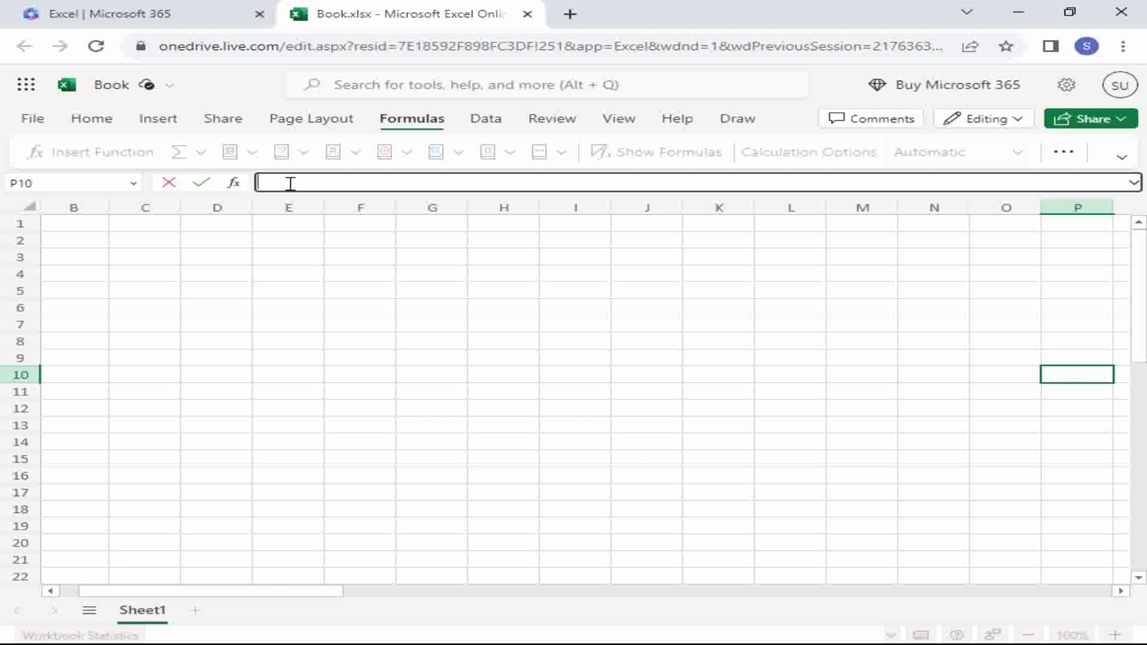
left_click(353, 292)
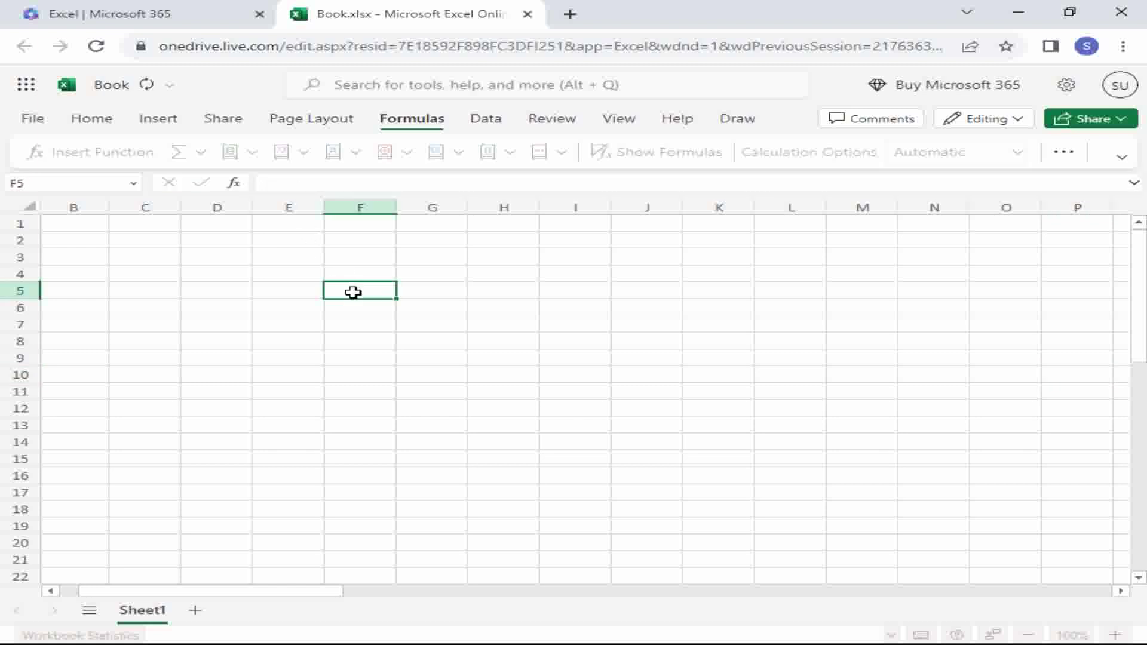
left_click(444, 297)
left_click(505, 297)
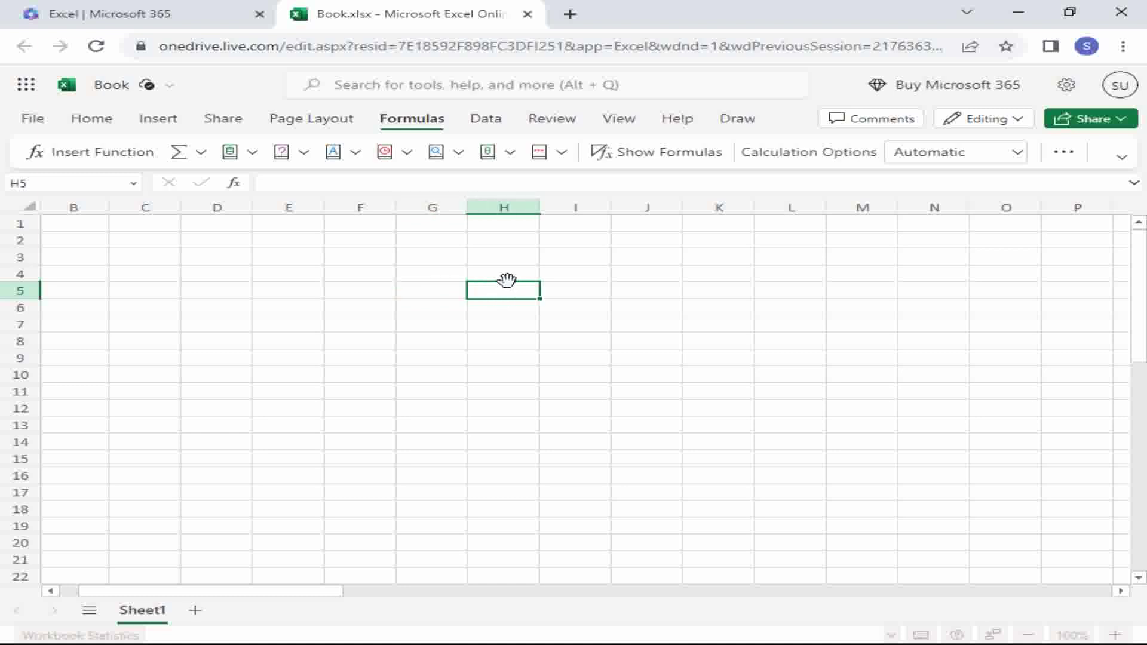
left_click(507, 274)
left_click(507, 255)
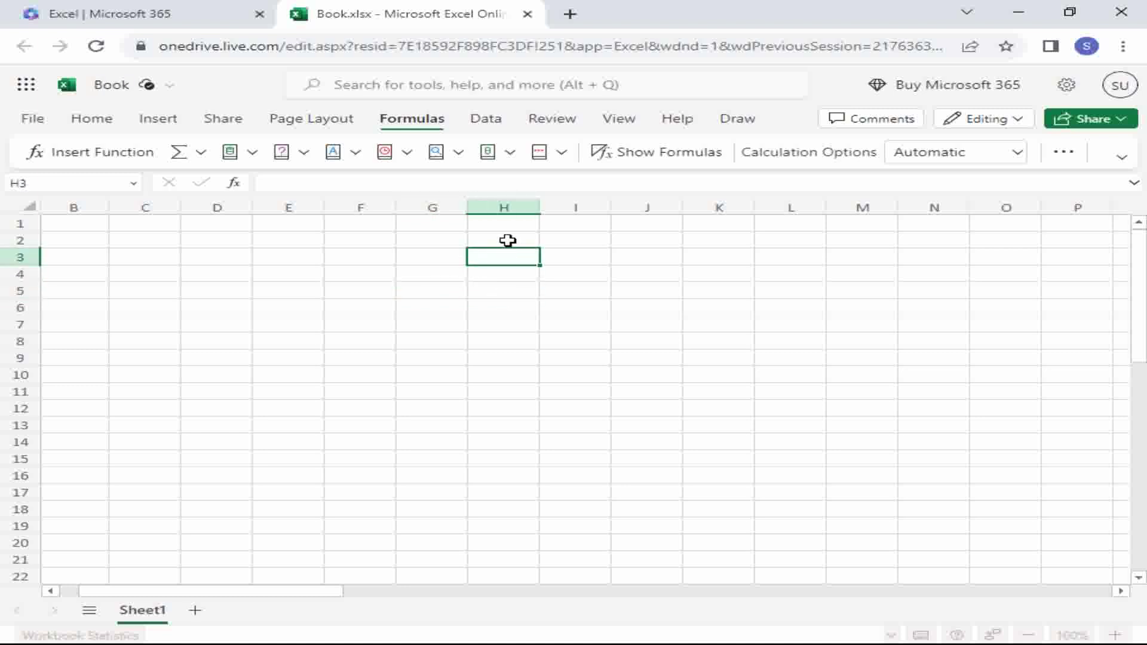
left_click(509, 241)
left_click(448, 242)
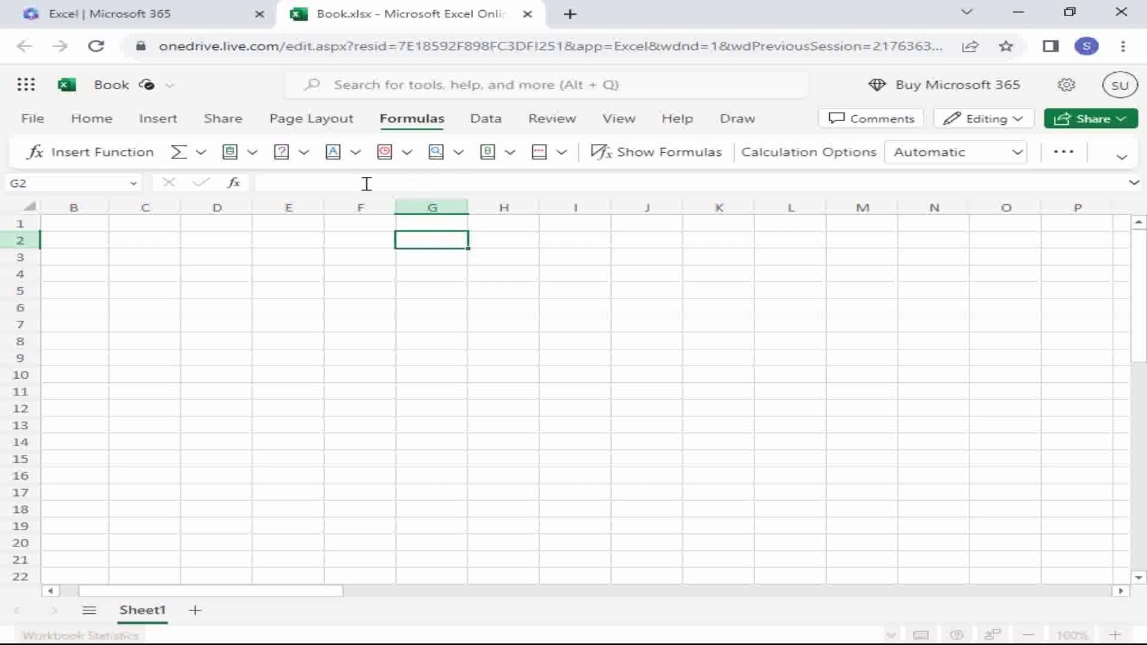
left_click(366, 184)
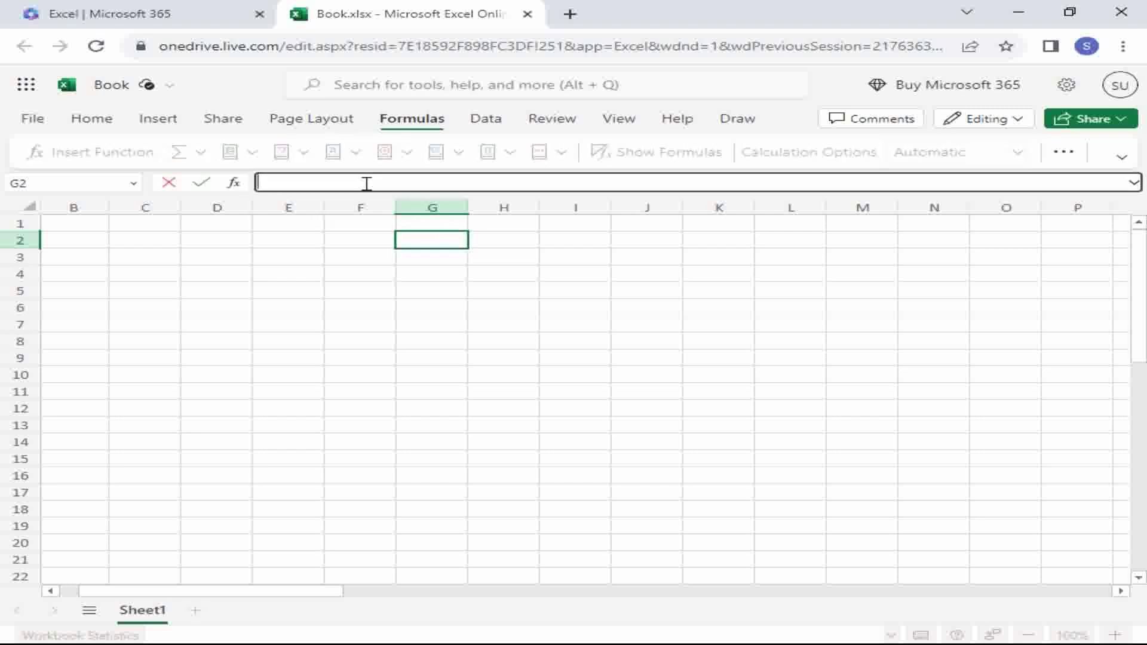
left_click(333, 329)
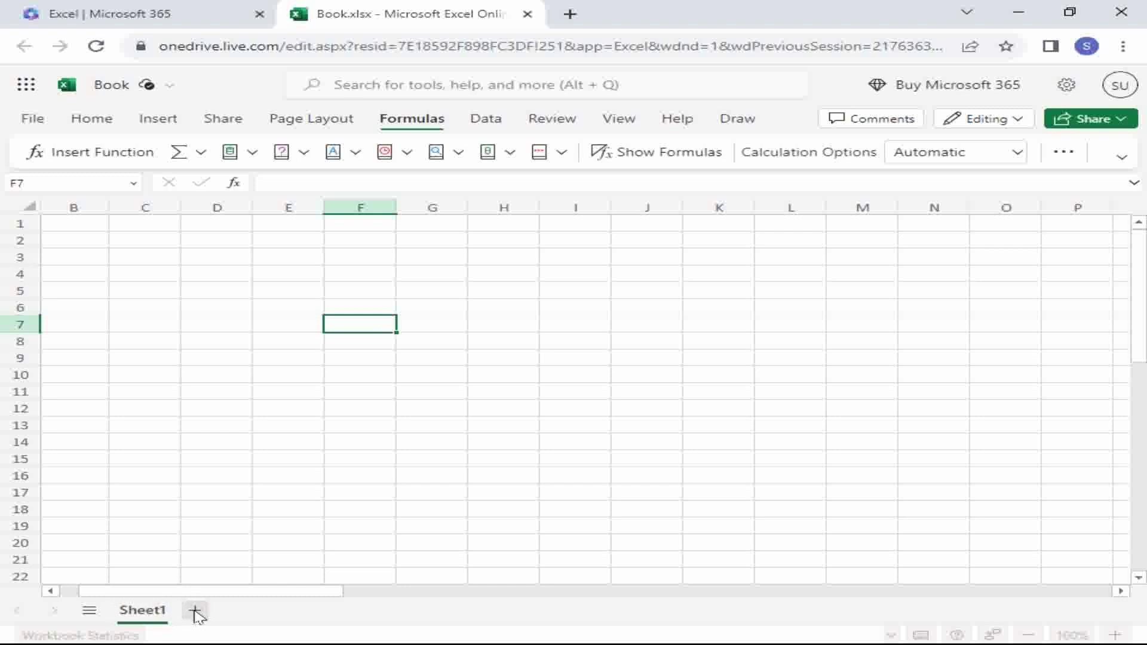
Step: Add new sheets Sheet2 and Sheet3, then pick Sheet2 from the All Sheets list
left_click(195, 612)
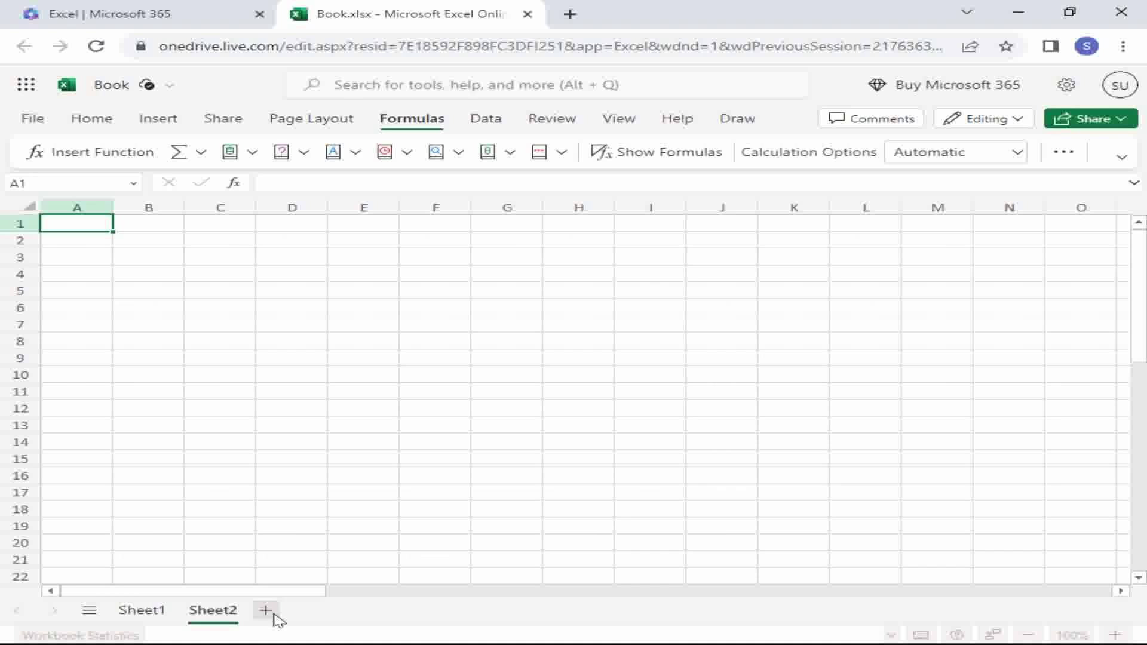
left_click(266, 611)
left_click(335, 611)
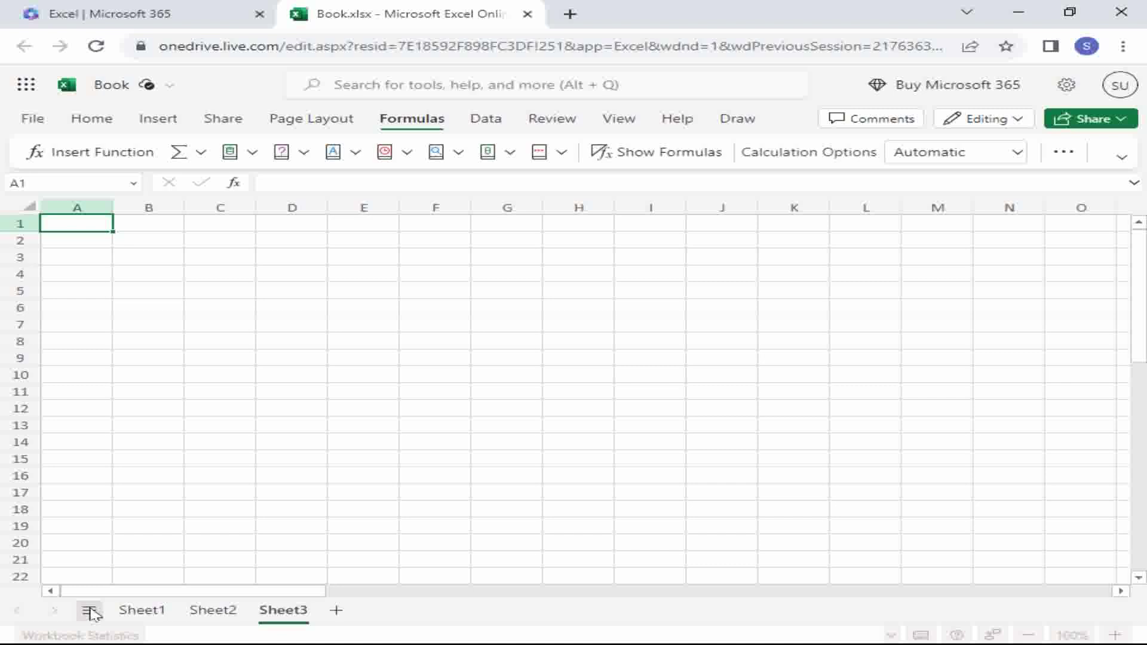
left_click(90, 611)
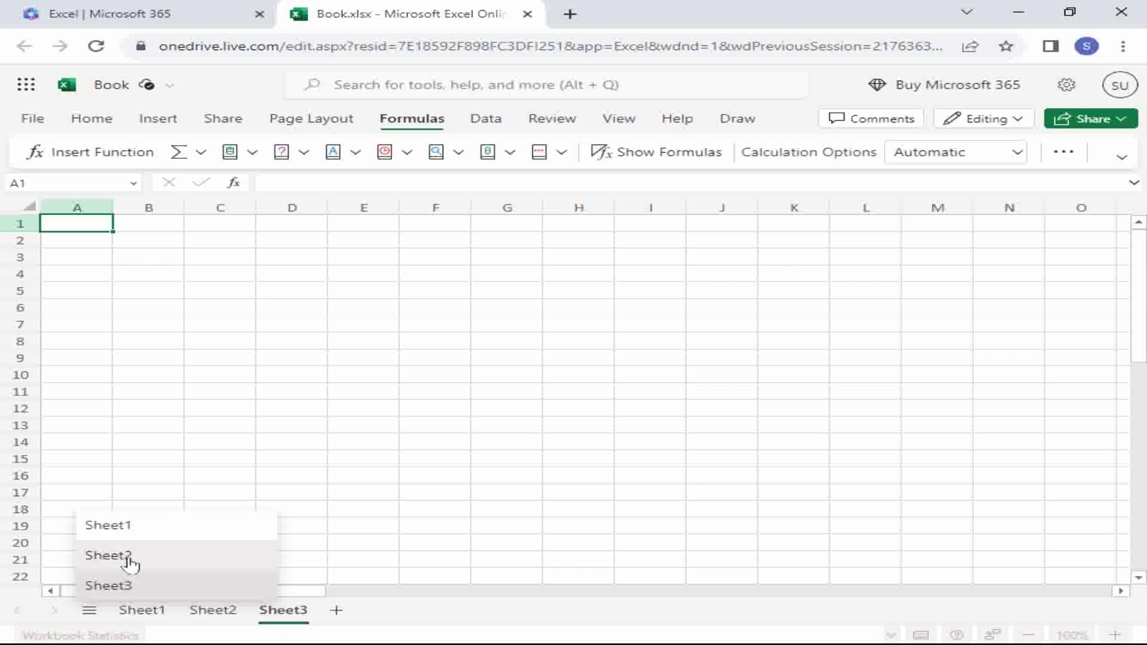
left_click(130, 560)
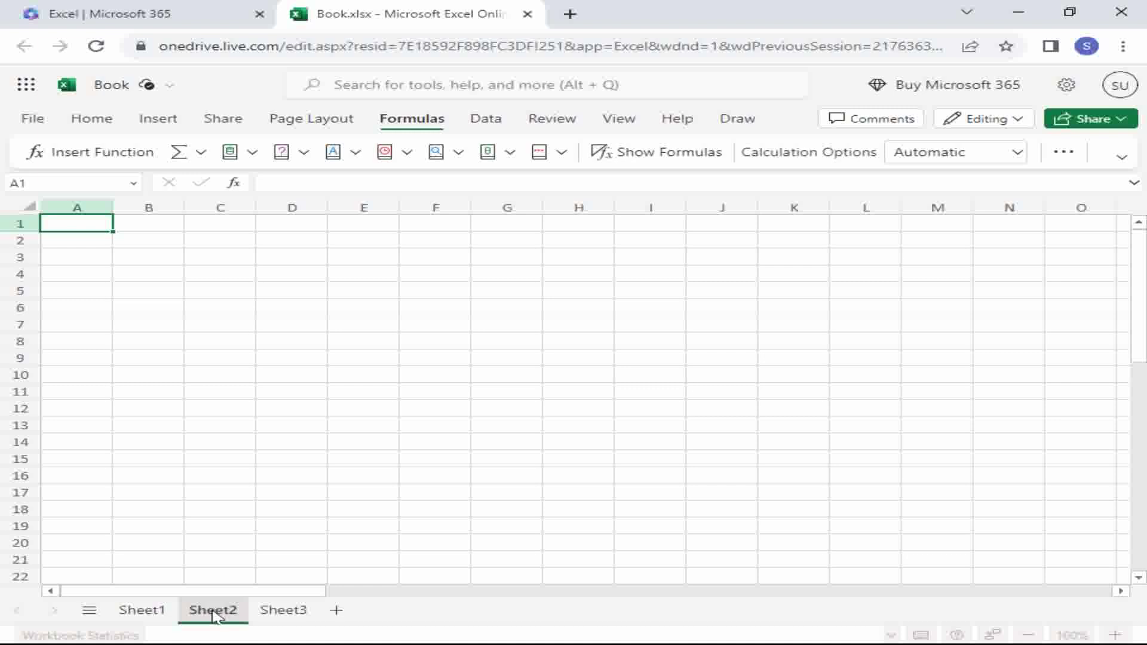
Step: Rename the Sheet2 tab to 'SVS' in the Rename Sheet dialog
double_click(214, 612)
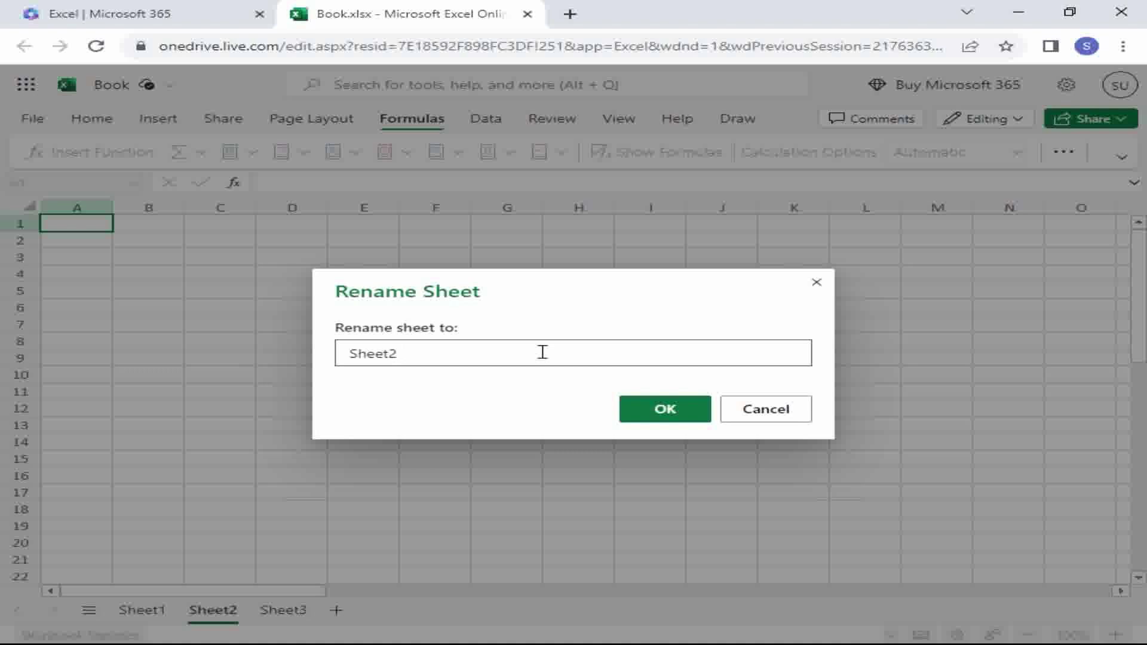
type("S")
key("BackSpace")
key("BackSpace")
key("BackSpace")
key("BackSpace")
key("BackSpace")
key("BackSpace")
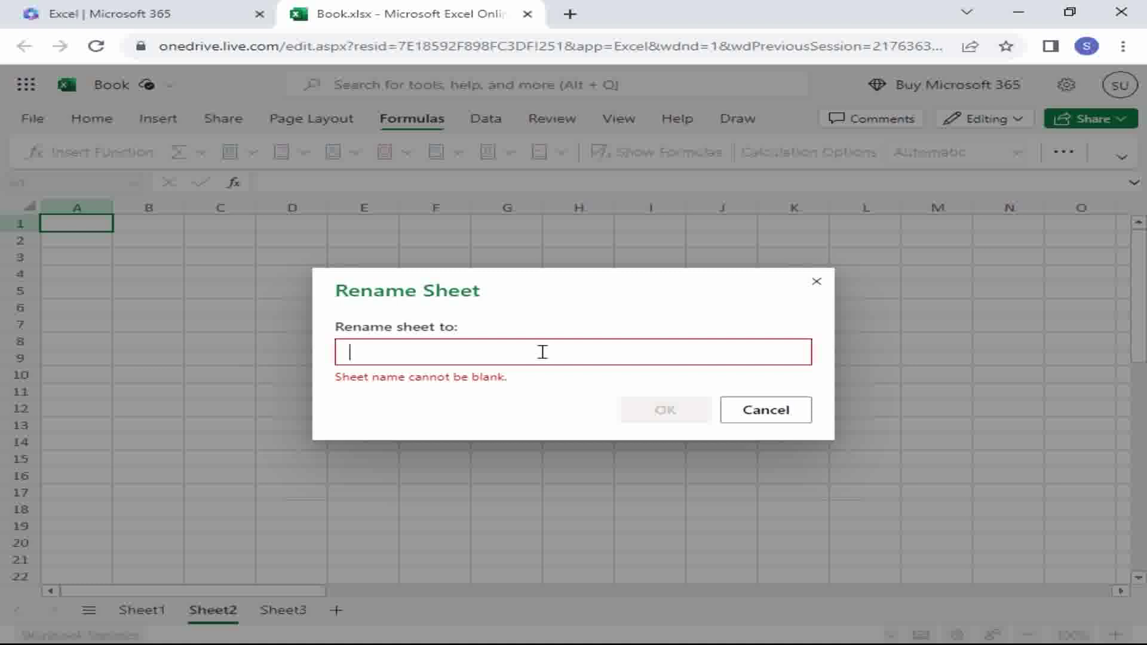
type("SVS")
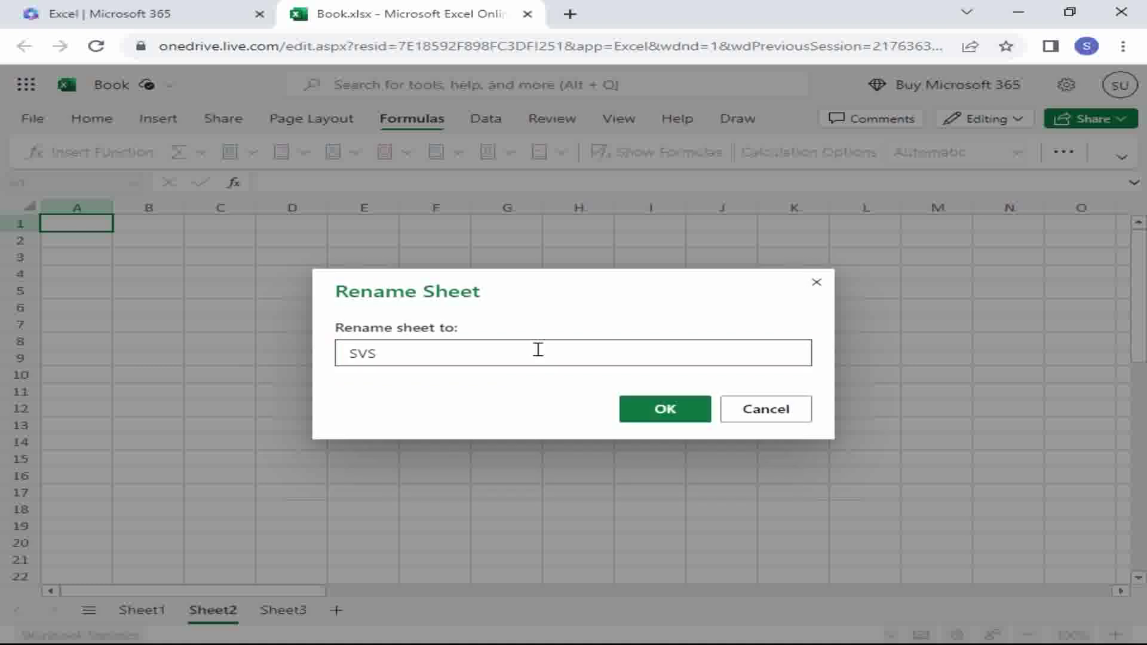
left_click(678, 411)
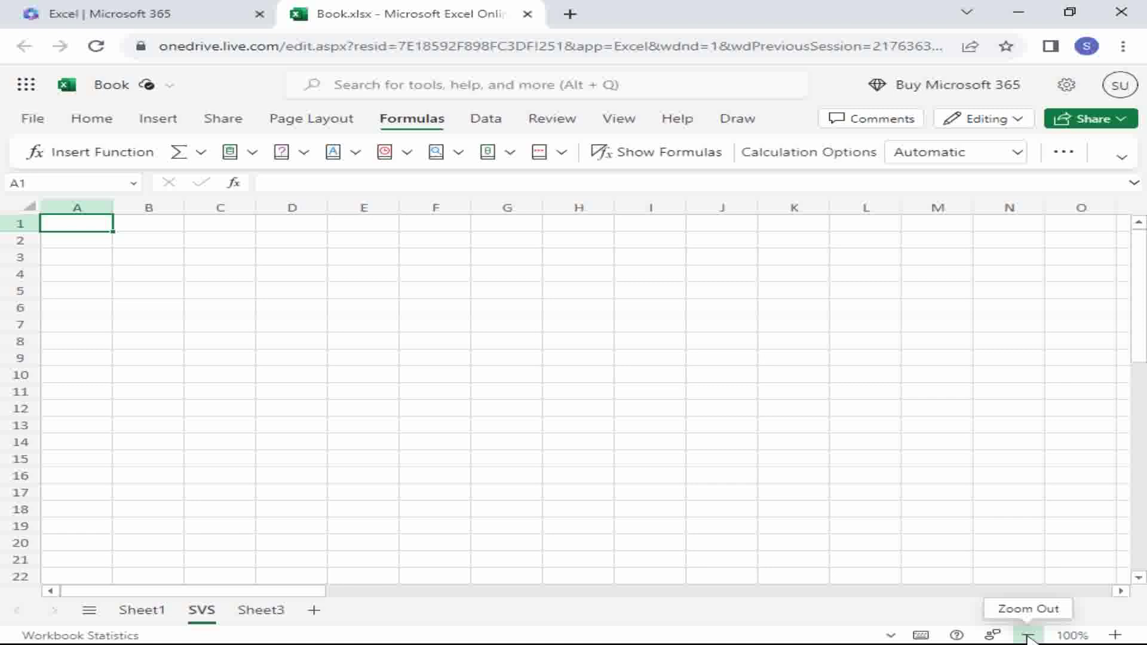
Step: Zoom the sheet out step by step to 60%
left_click(1026, 635)
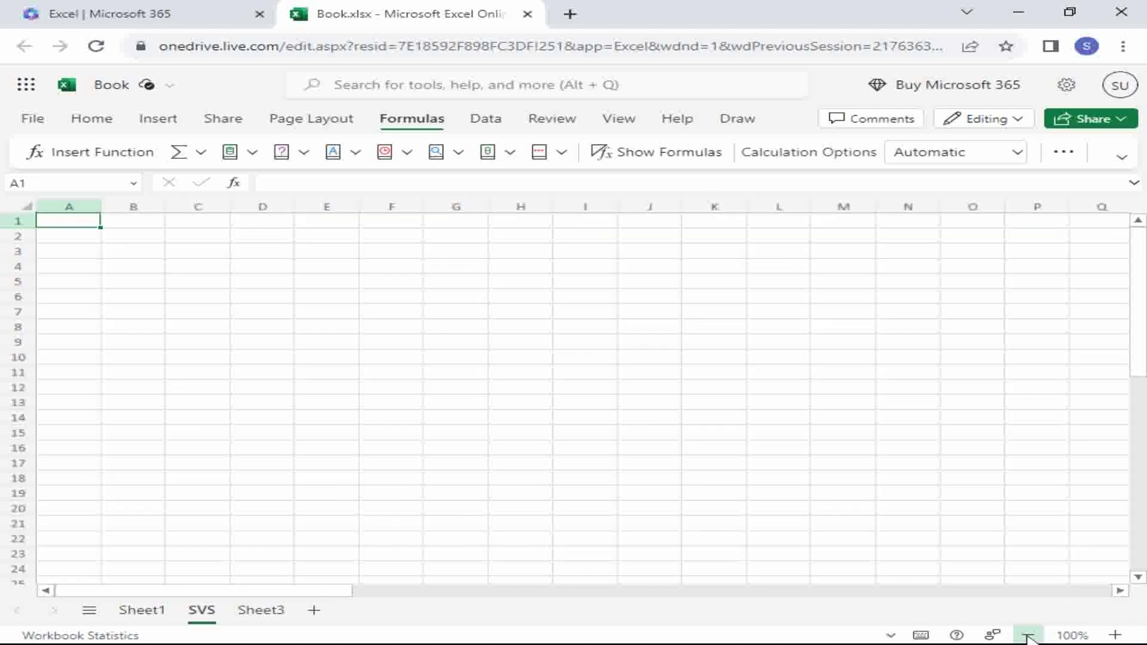
left_click(1026, 635)
left_click(1026, 636)
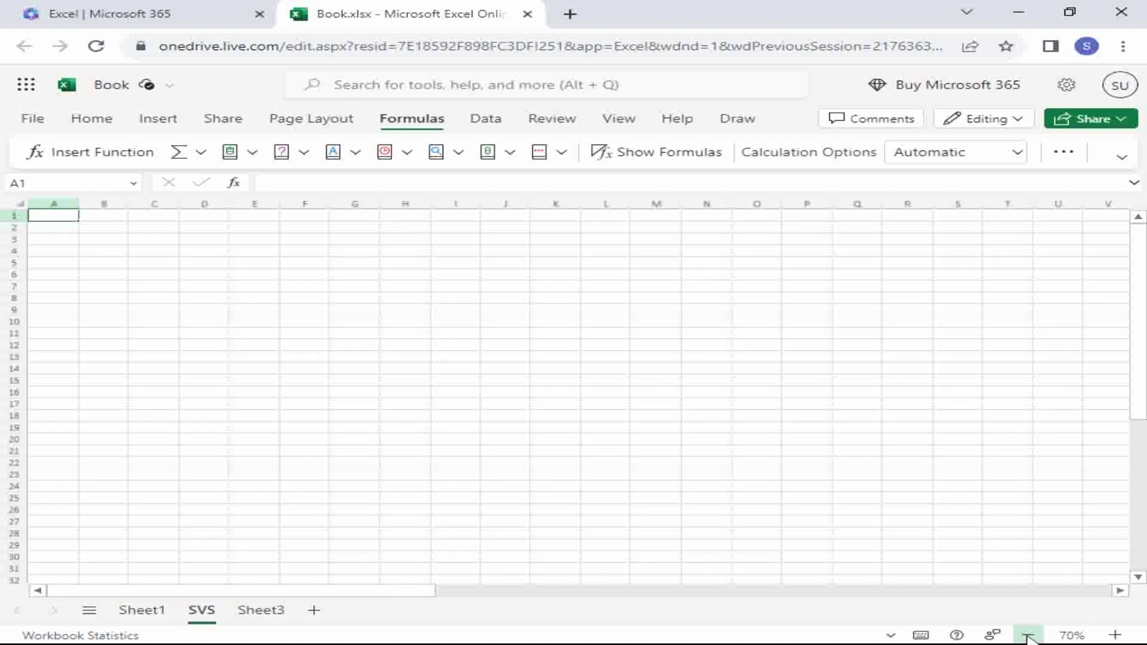
left_click(1026, 635)
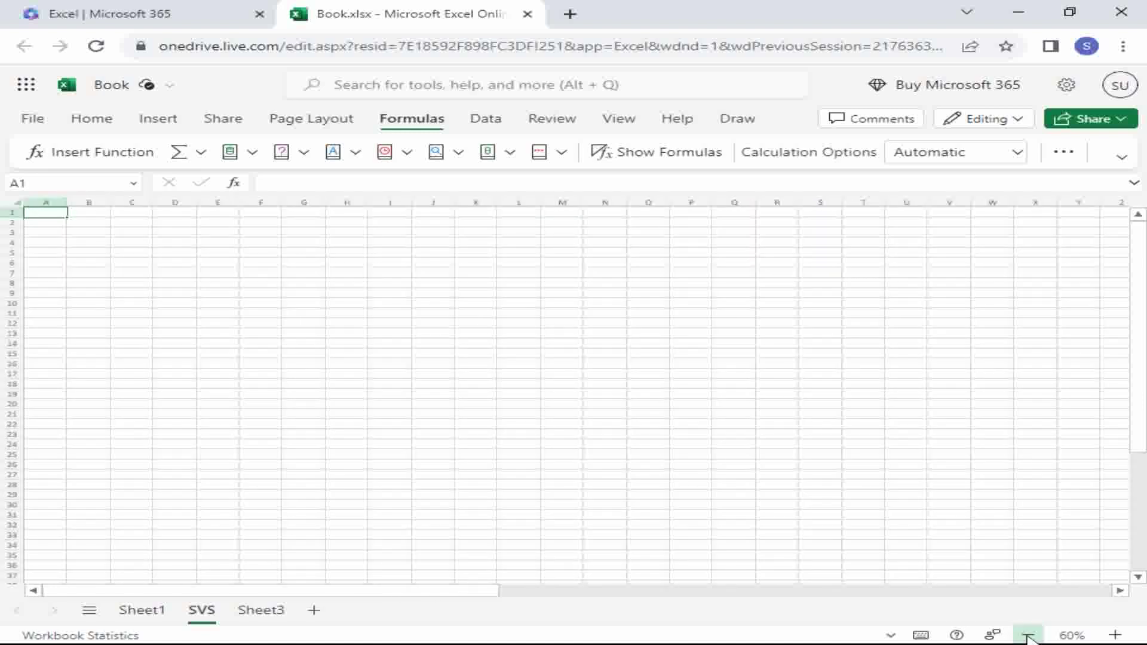
Step: Zoom the sheet back in step by step to 130%
left_click(1114, 635)
left_click(1115, 635)
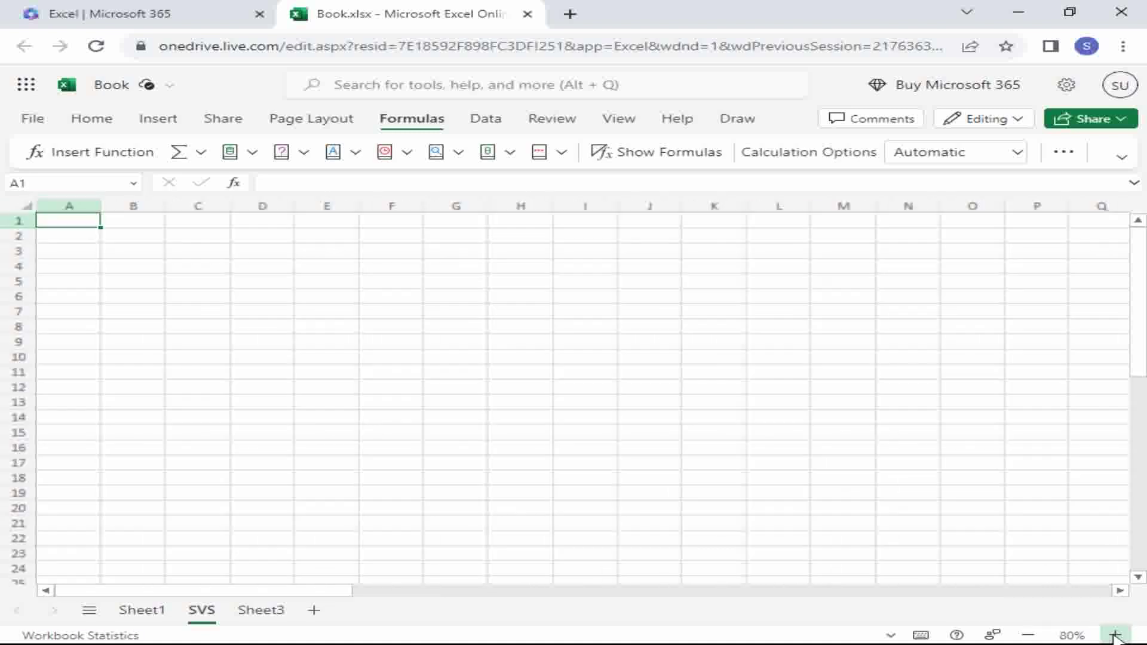
left_click(1114, 636)
left_click(1115, 635)
left_click(1114, 635)
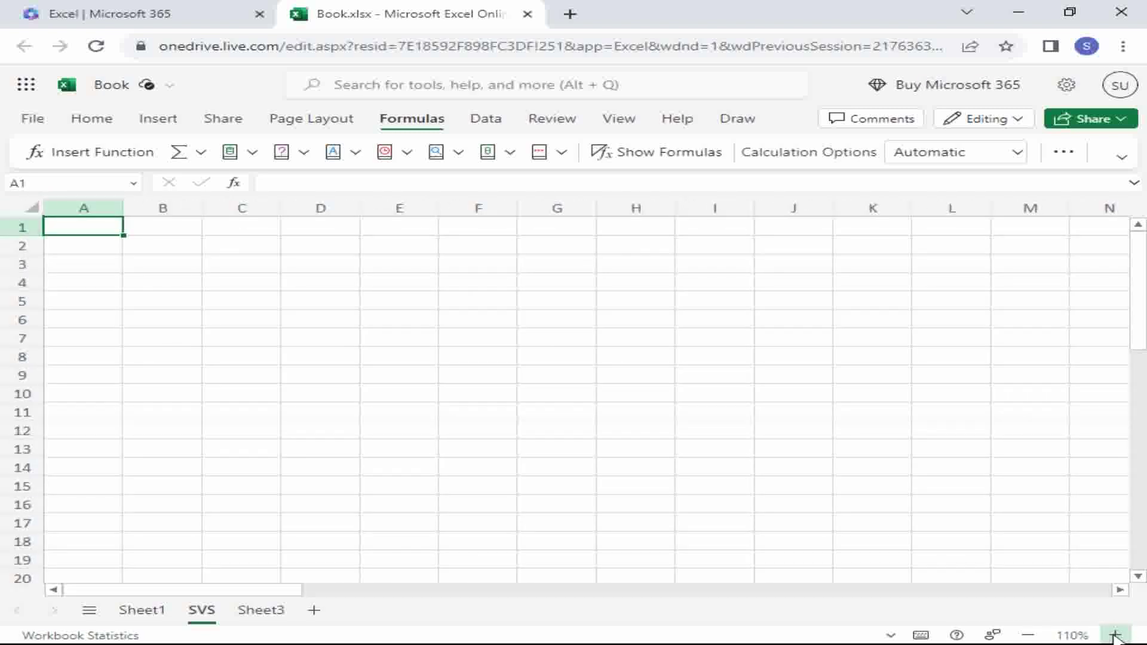
left_click(1115, 636)
left_click(1114, 636)
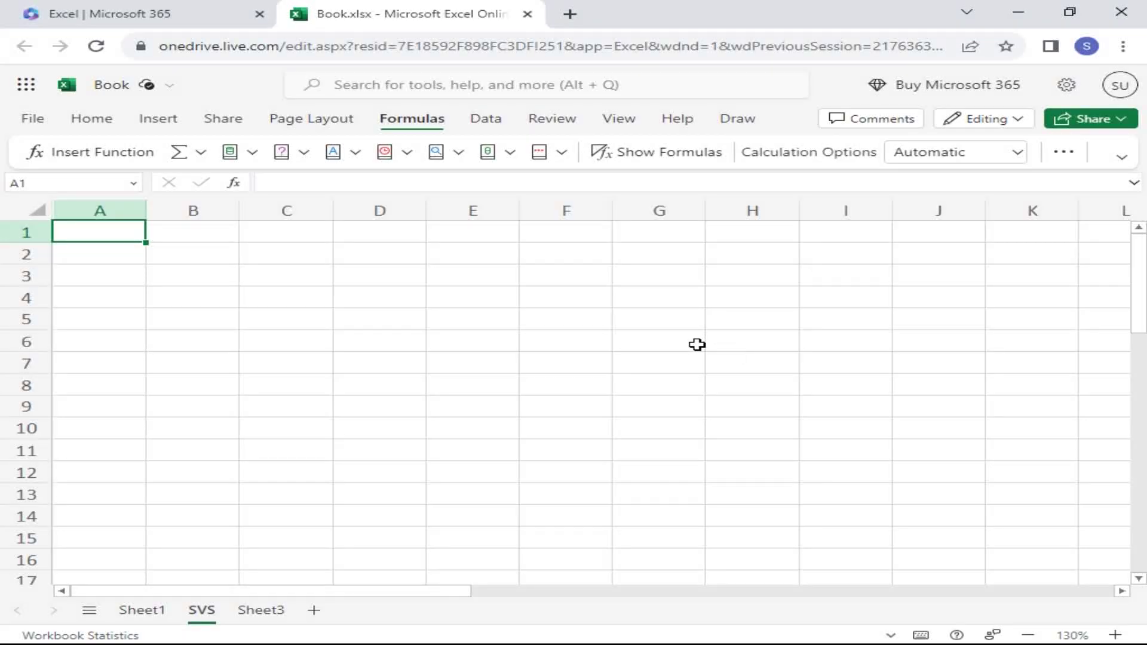
left_click(672, 325)
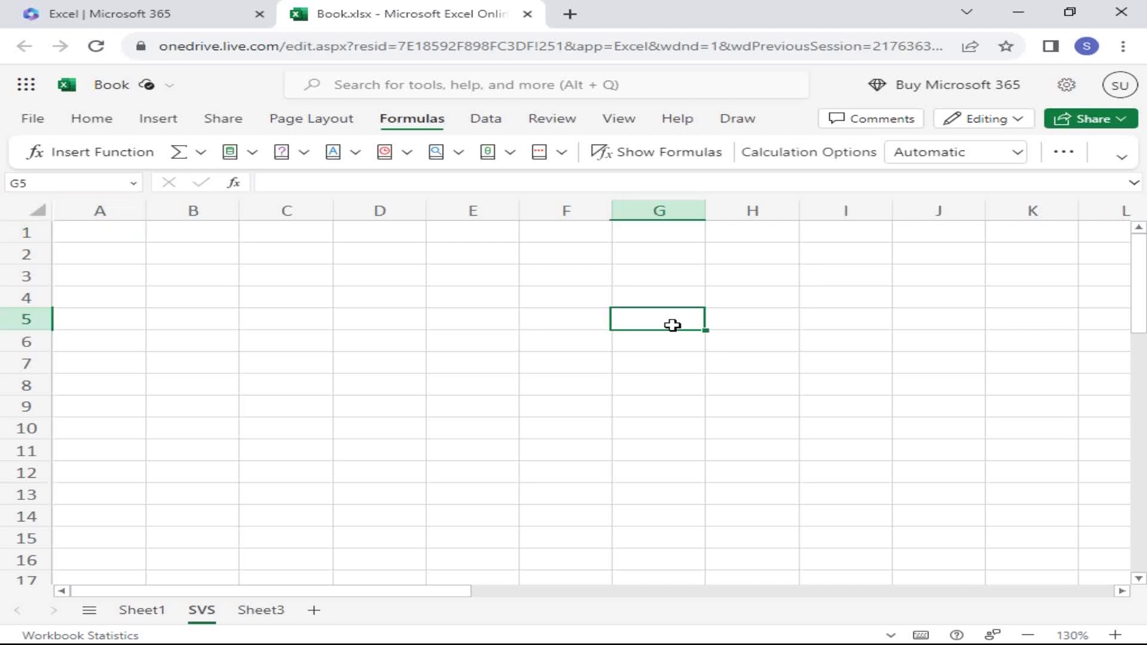